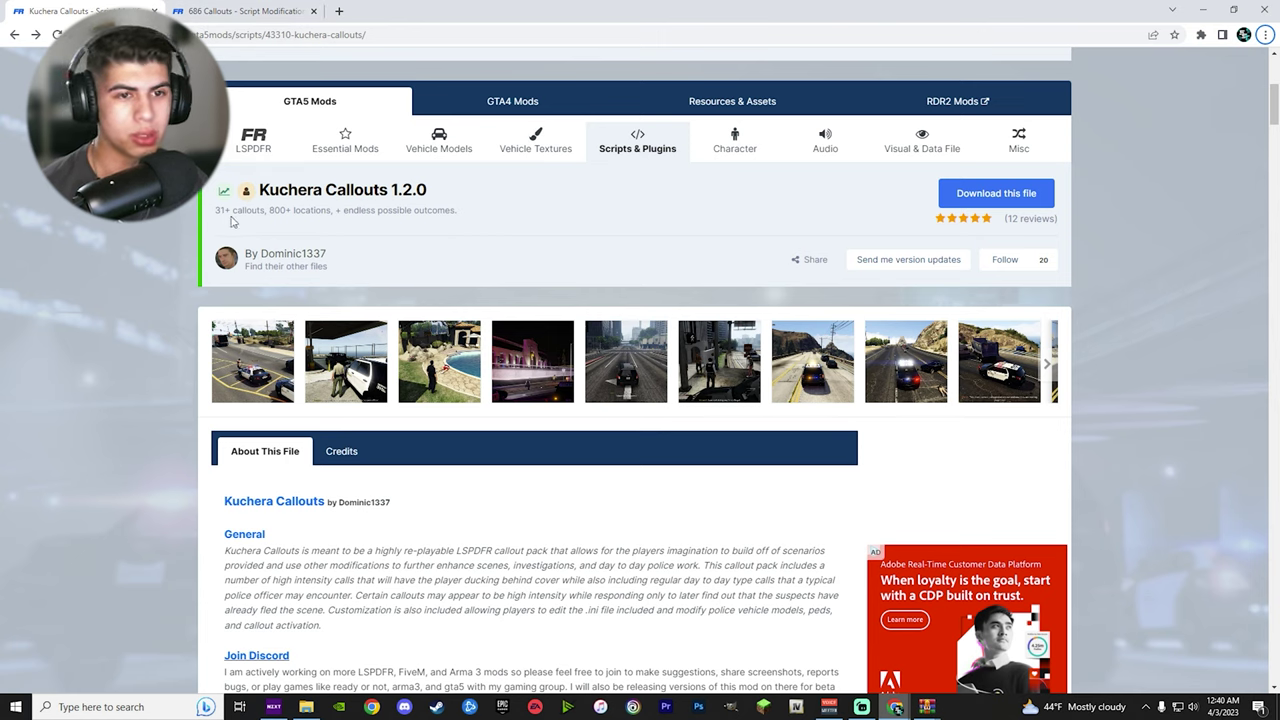
Compare the 686 Callouts and Kuchera Callouts mod pages, ending on Kuchera Callouts.
click(245, 12)
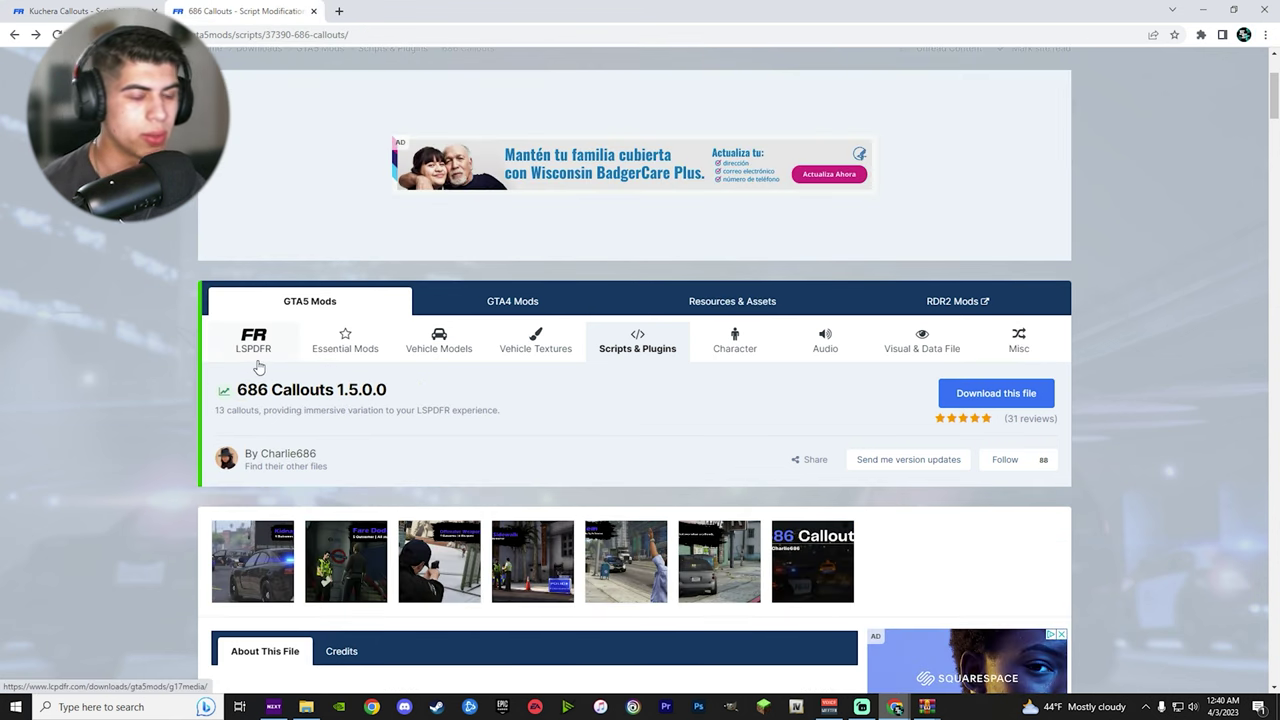
click(80, 11)
click(243, 14)
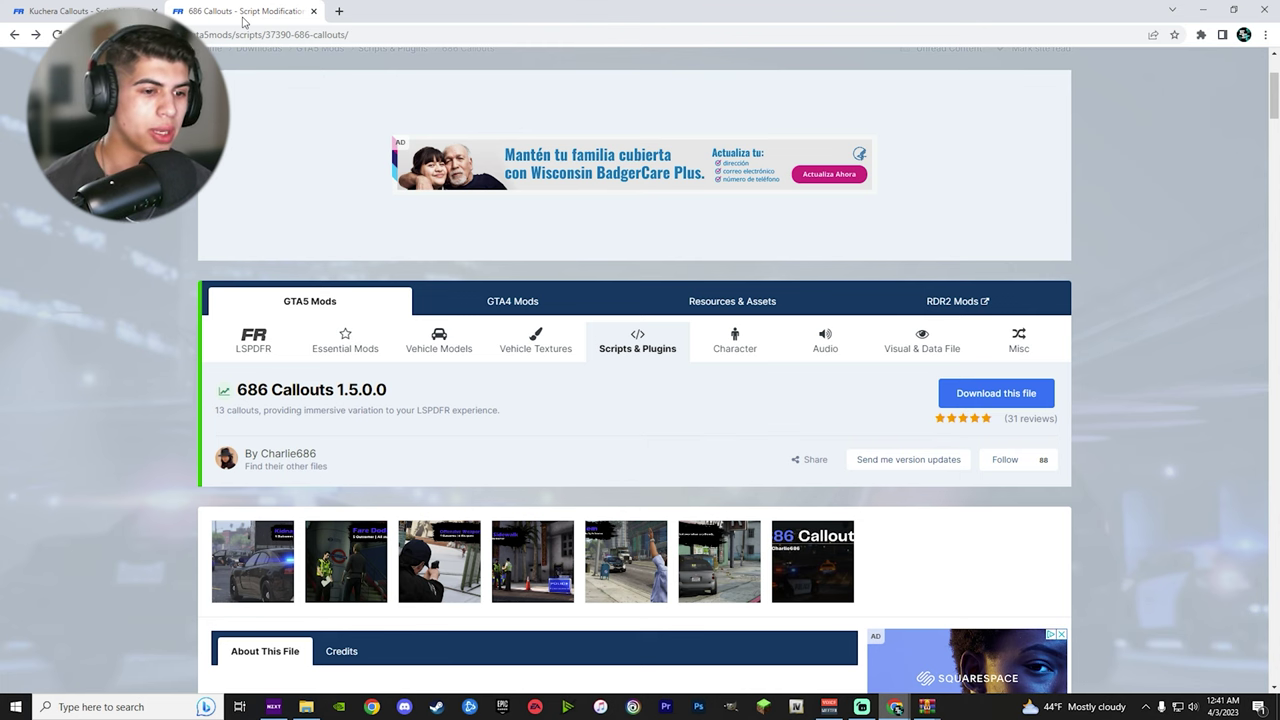
click(80, 11)
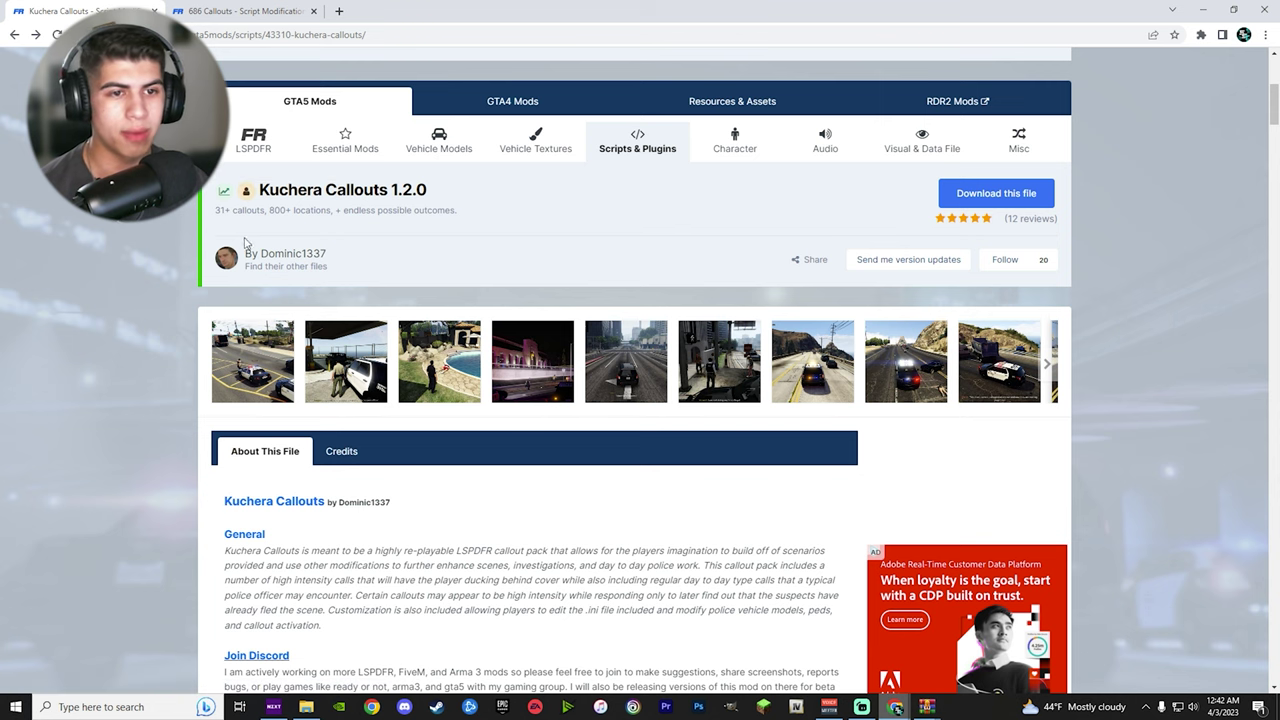
Download Kuchera Callouts v1.2.0.zip, agreeing to the download terms.
scroll(571, 475, down, 1)
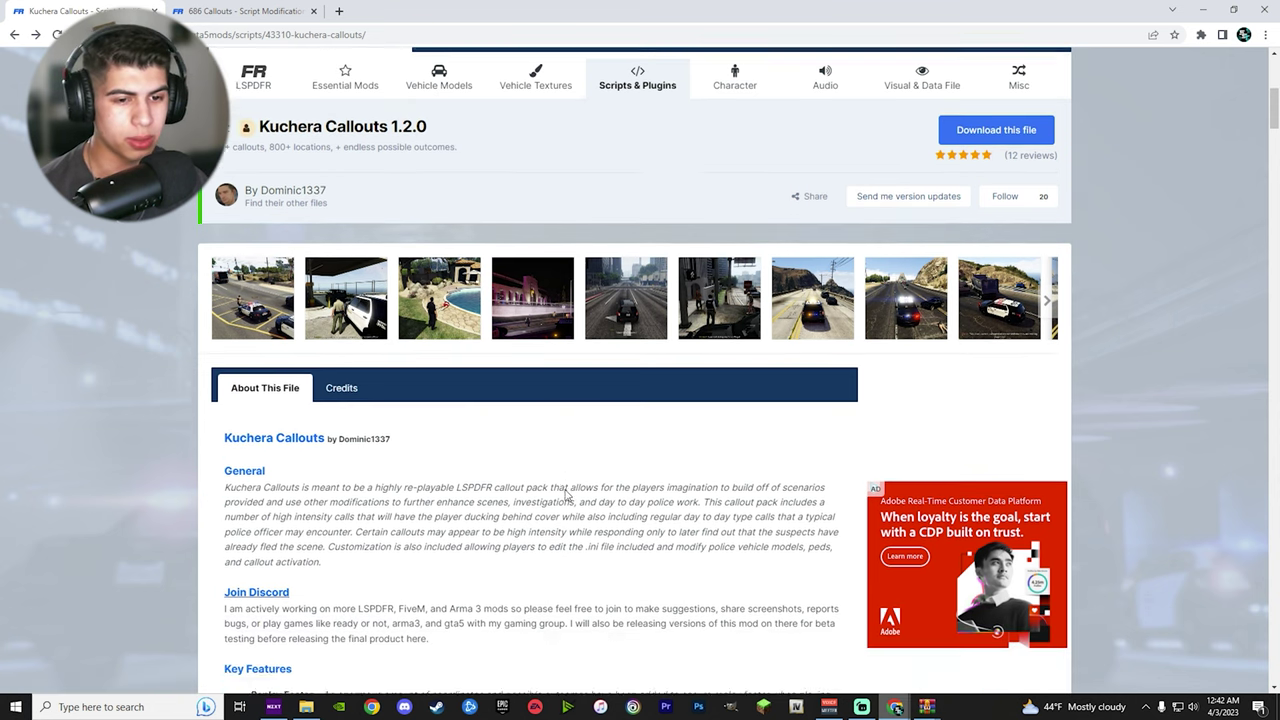
scroll(540, 498, down, 10)
scroll(519, 502, down, 1)
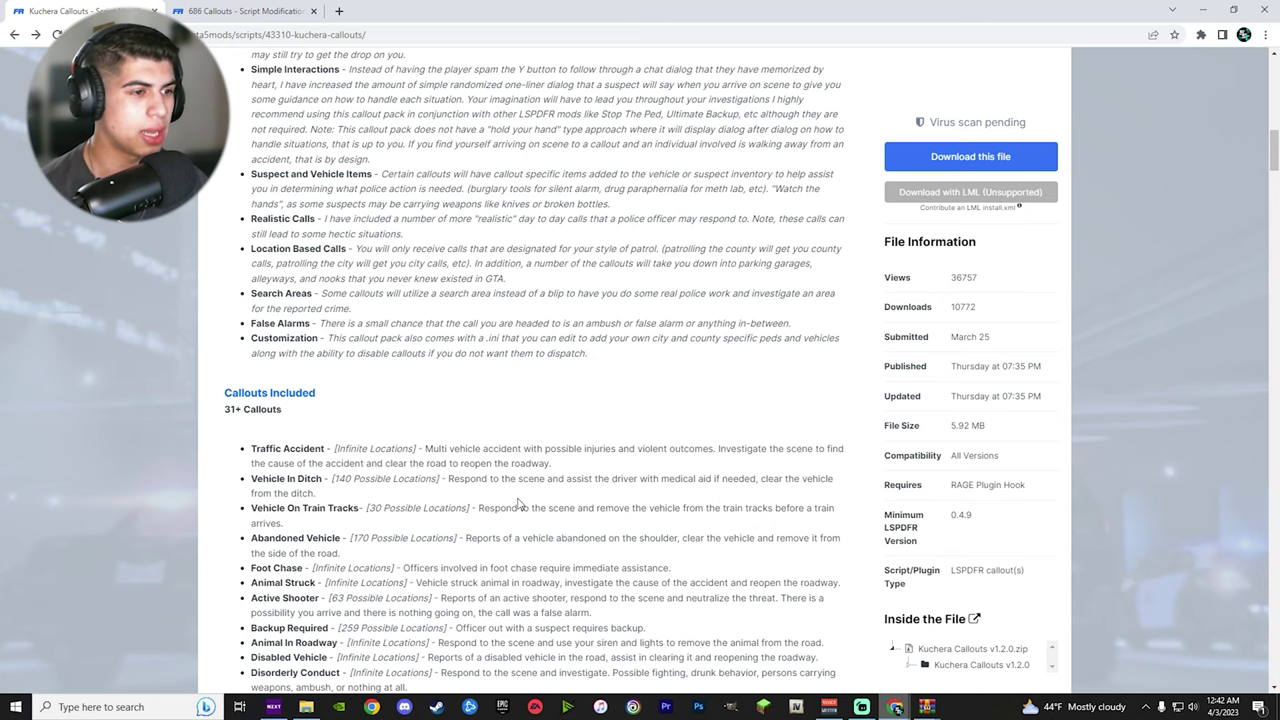
scroll(519, 502, down, 3)
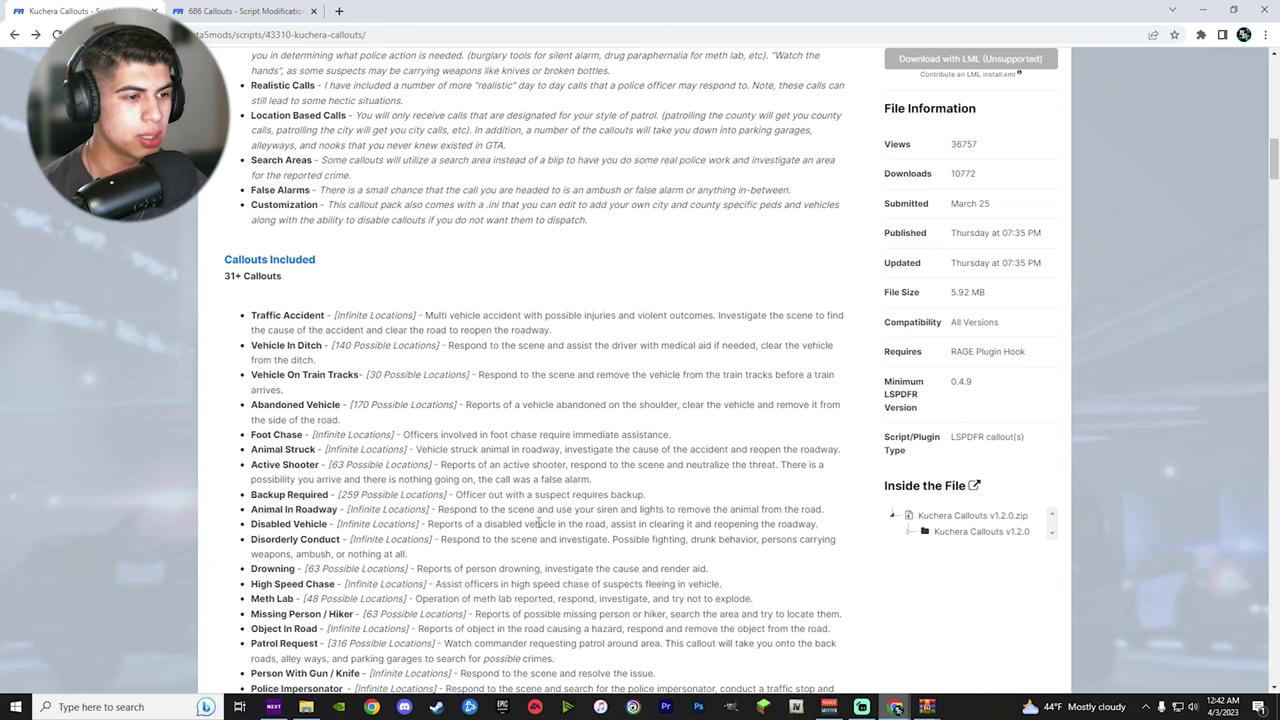
scroll(360, 464, up, 6)
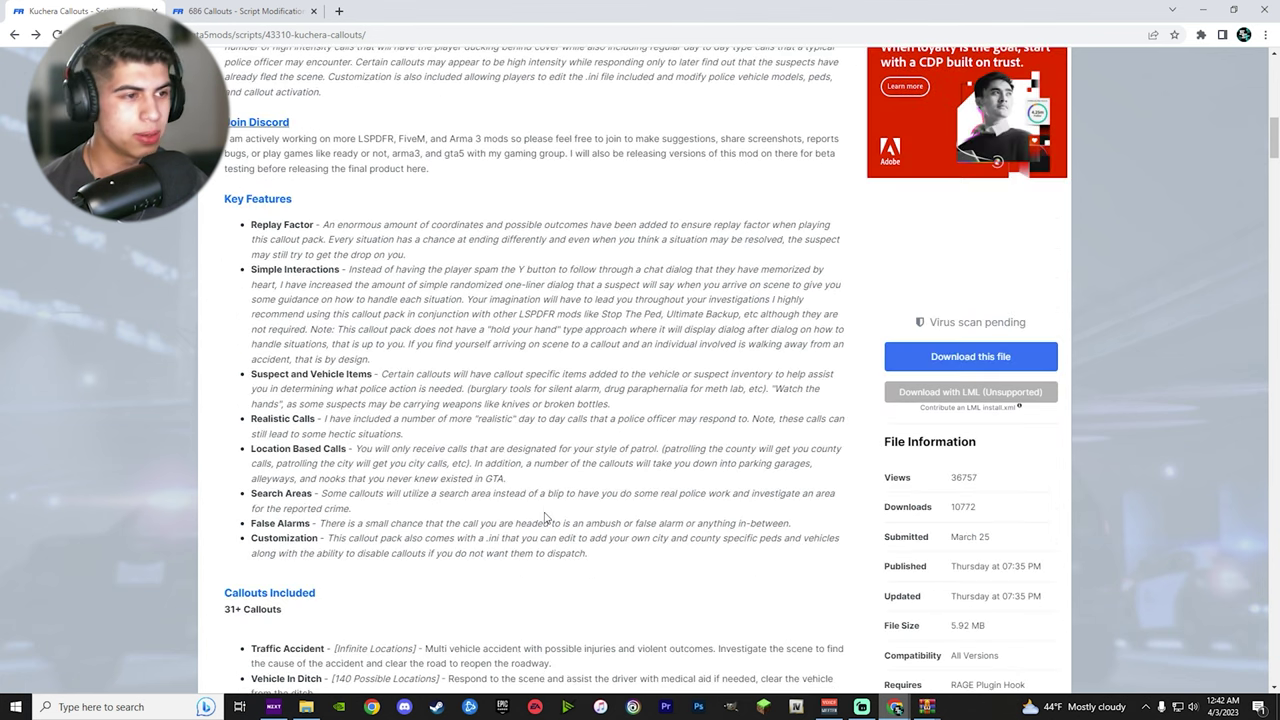
scroll(897, 432, down, 2)
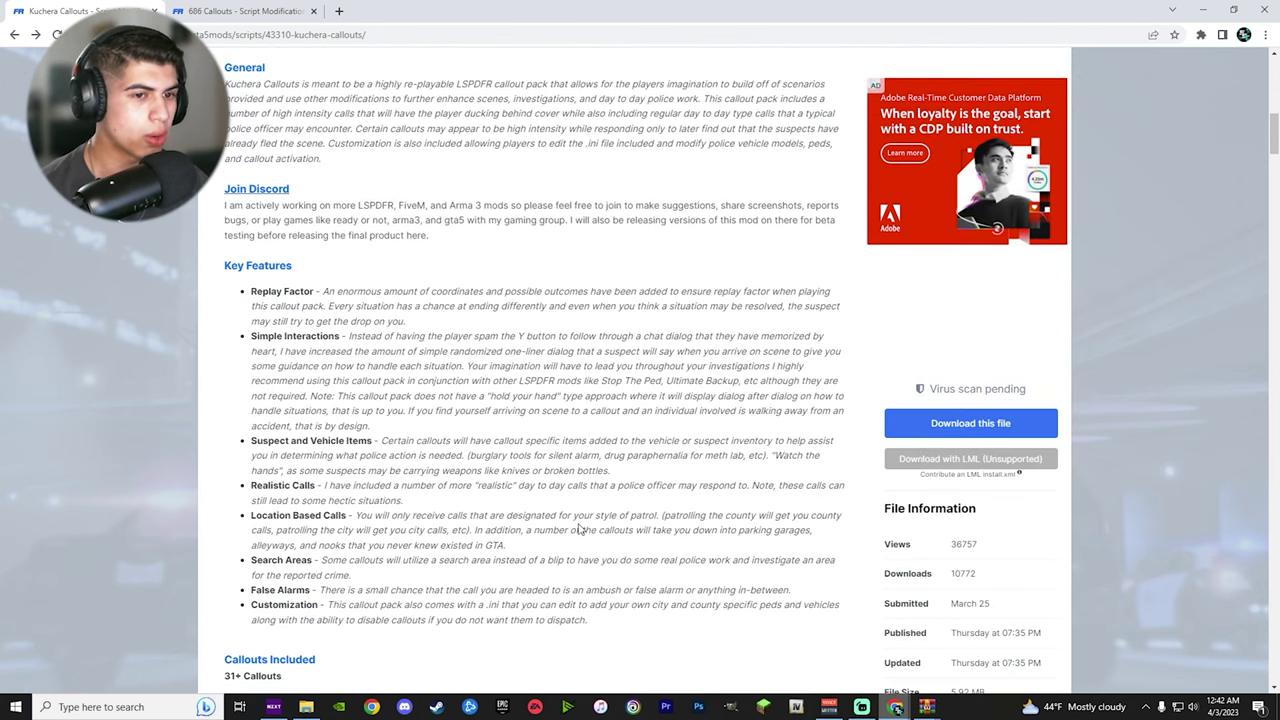
click(897, 432)
click(947, 271)
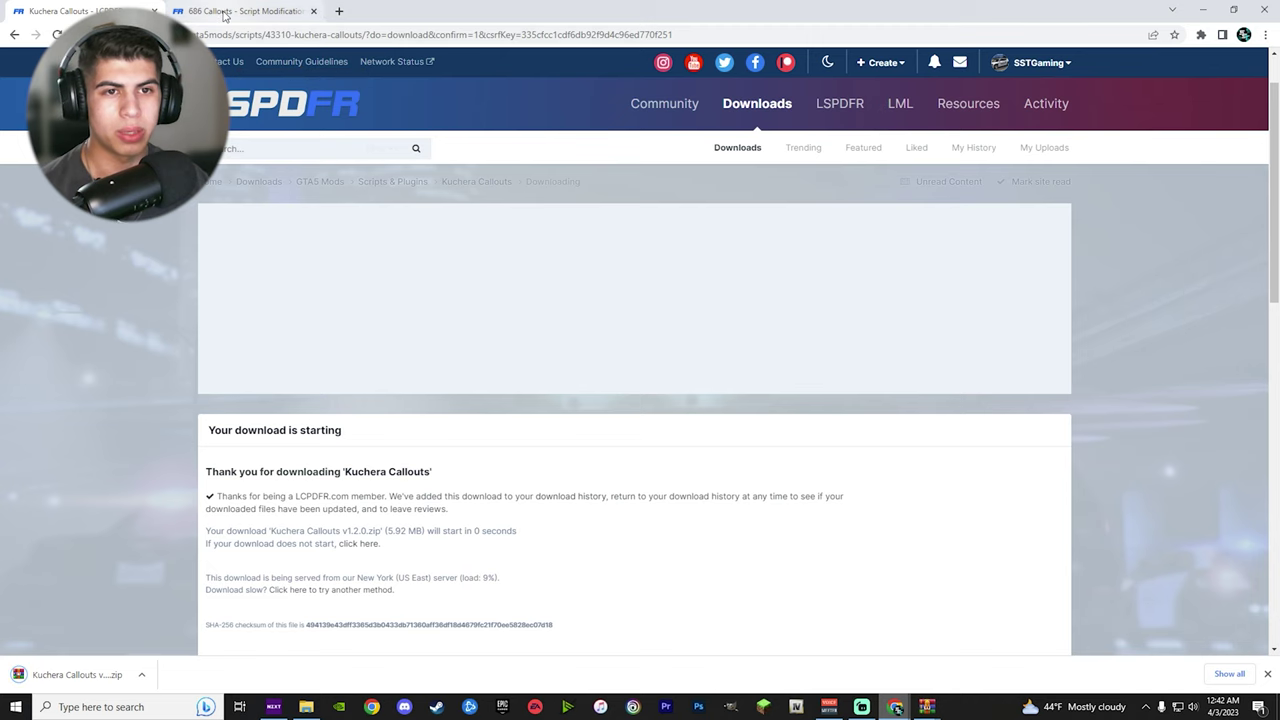
Download 686 Callouts v1.5.0.0.zip (343.59 kB) from its tab, agreeing to the terms.
click(300, 12)
scroll(650, 445, down, 3)
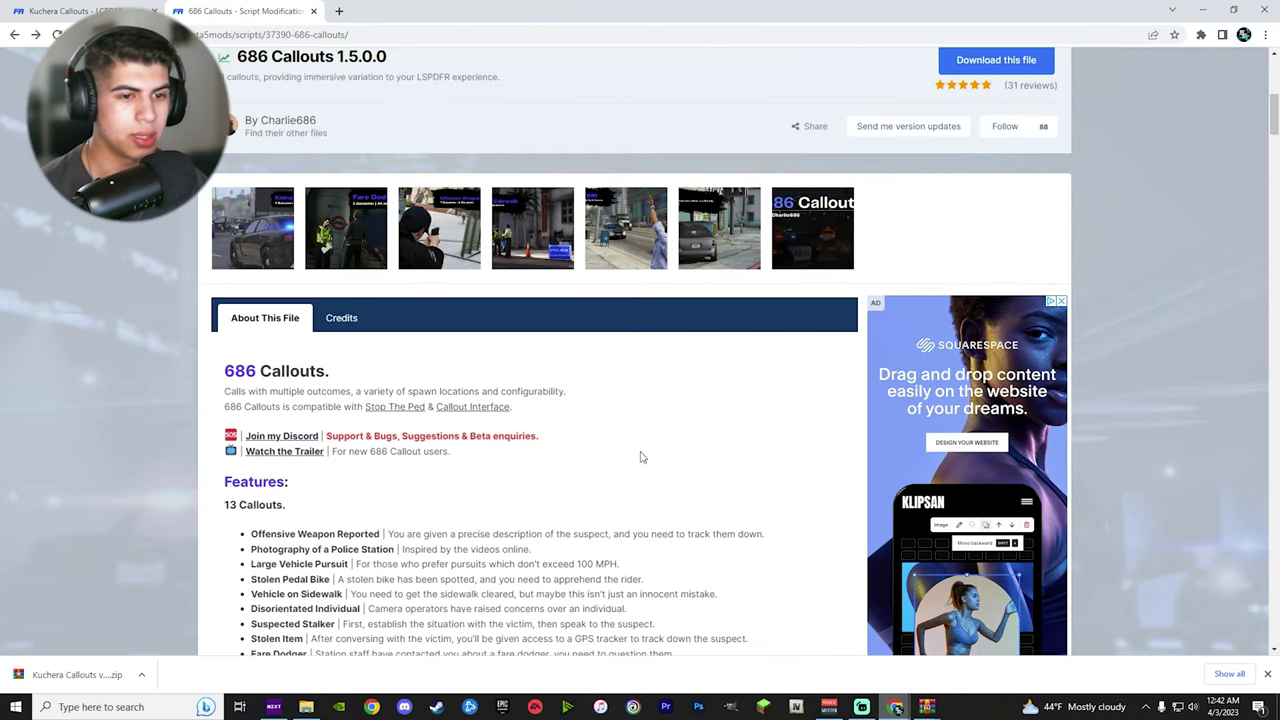
scroll(620, 476, down, 1)
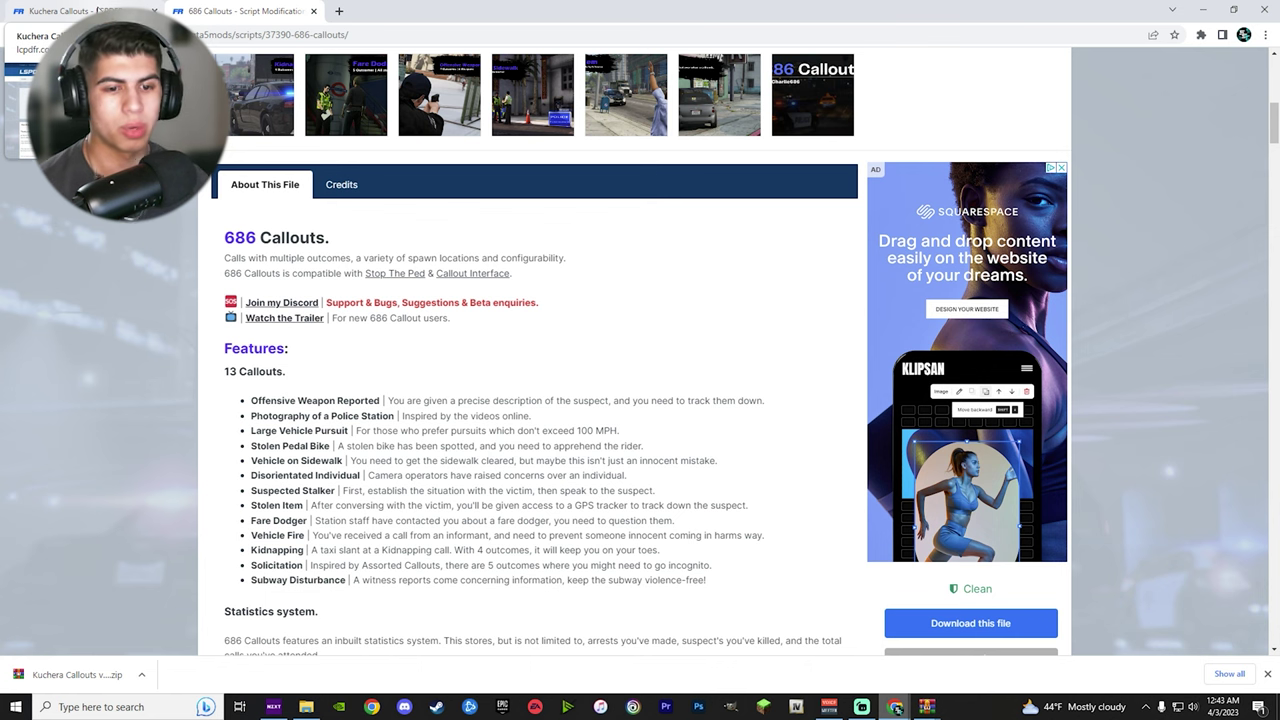
click(947, 622)
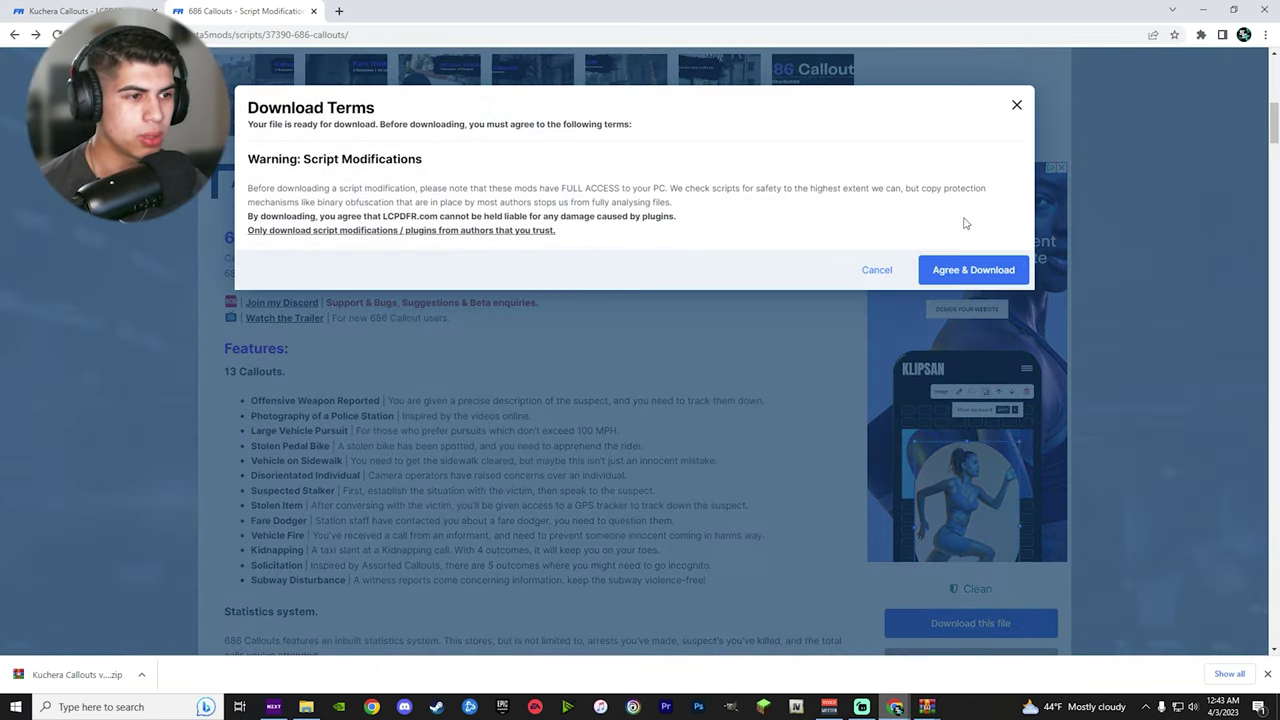
click(955, 271)
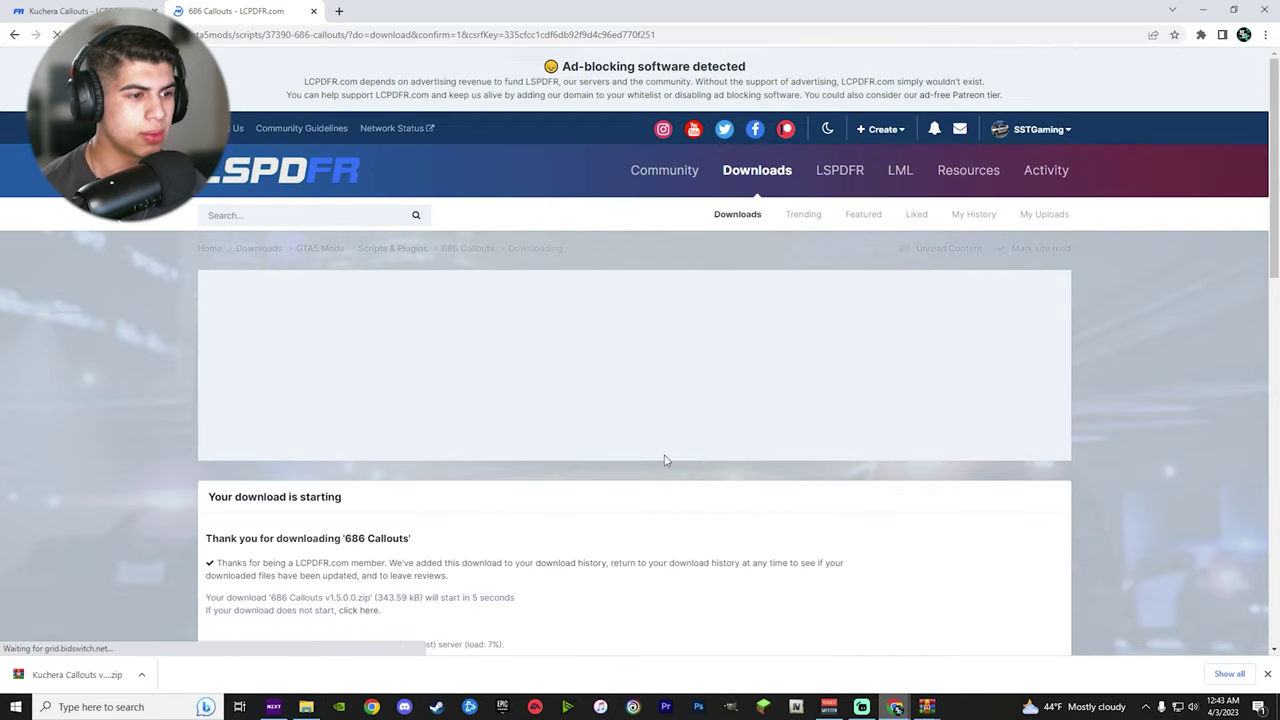
Switch back to the Kuchera Callouts browser tab.
key(ctrl+shift+Tab)
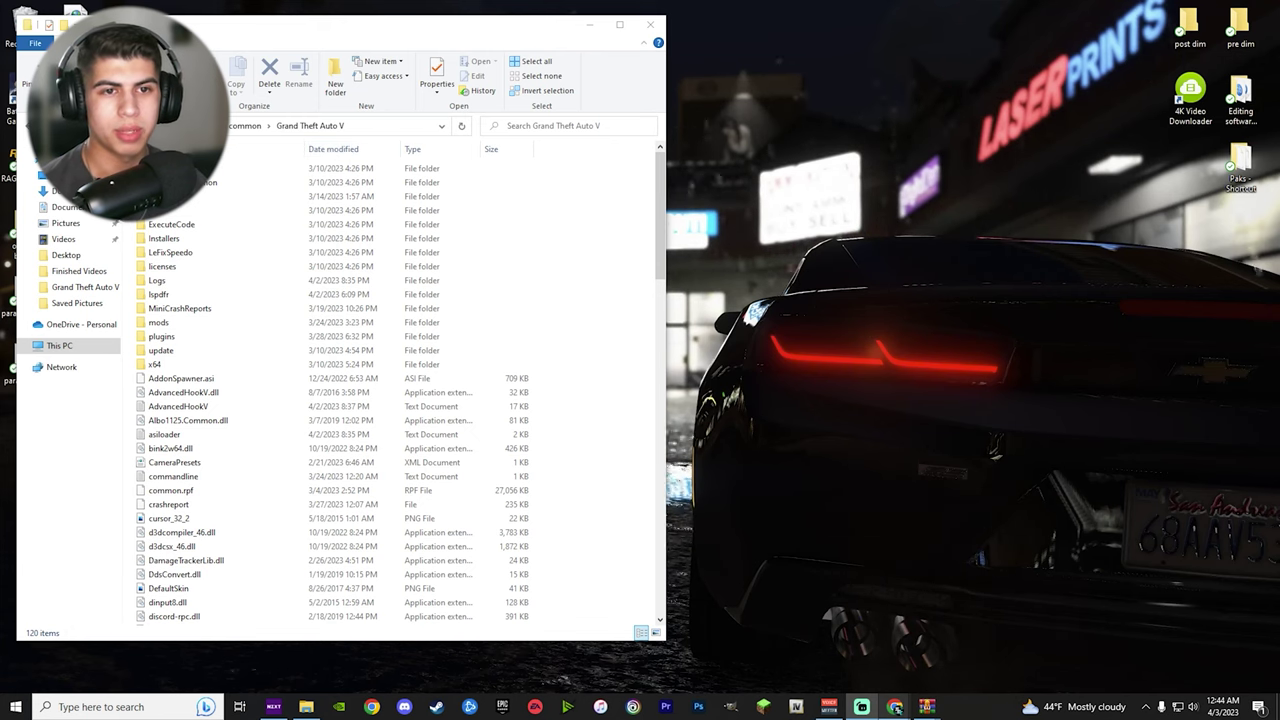
Move the Grand Theft Auto V Explorer window left and make it wider.
drag(235, 40, 185, 30)
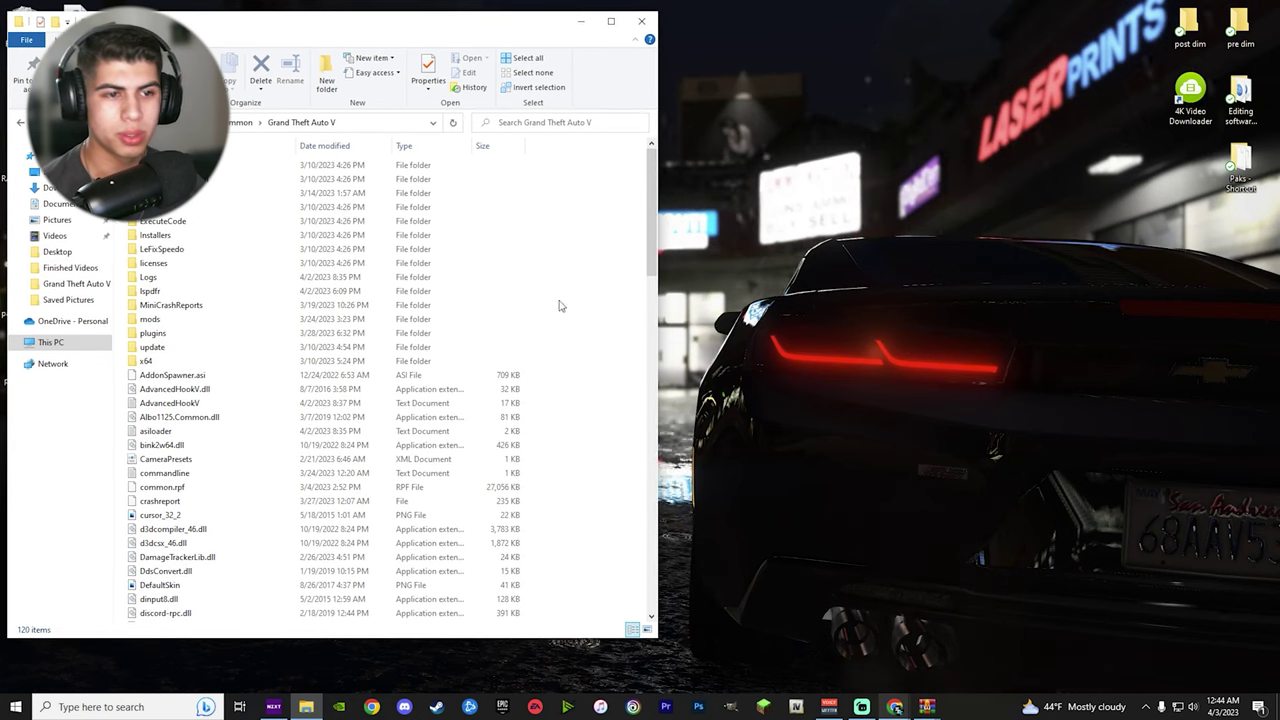
drag(660, 321, 669, 321)
drag(562, 315, 618, 453)
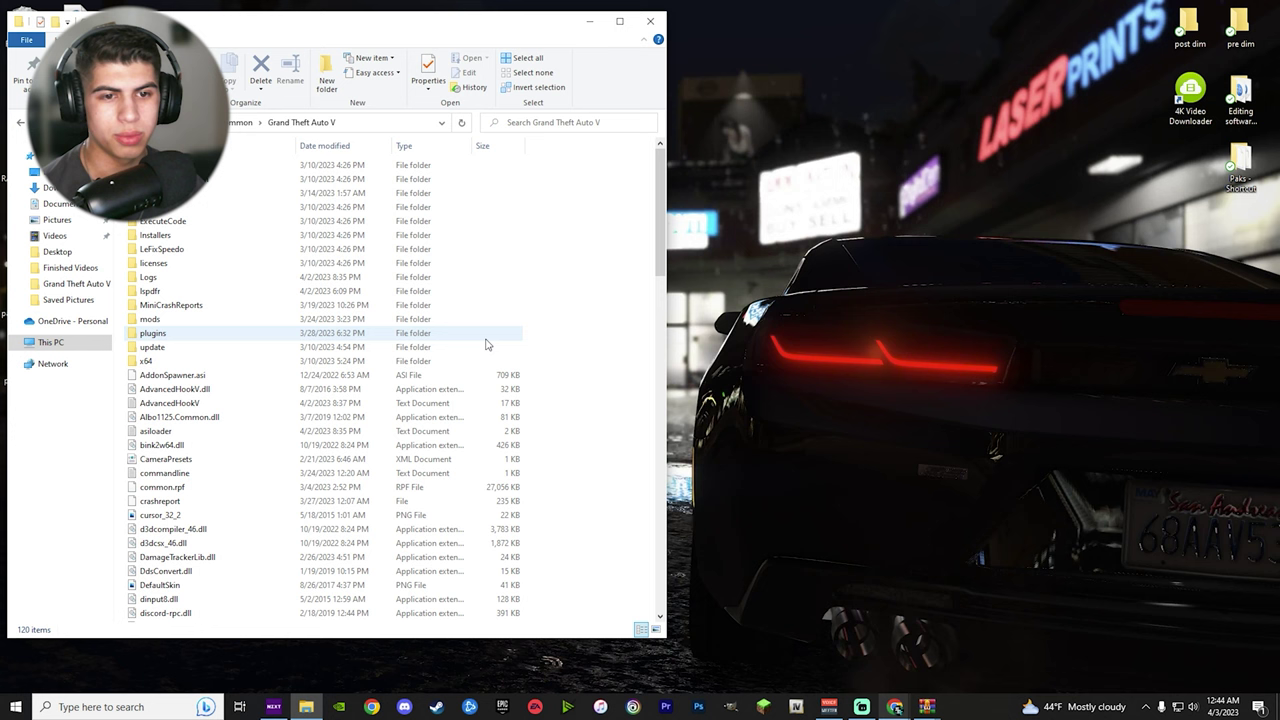
Bring up the Kuchera Callouts v1.2.0.zip archive and open its Kuchera Callouts folder.
mouse_move(927, 707)
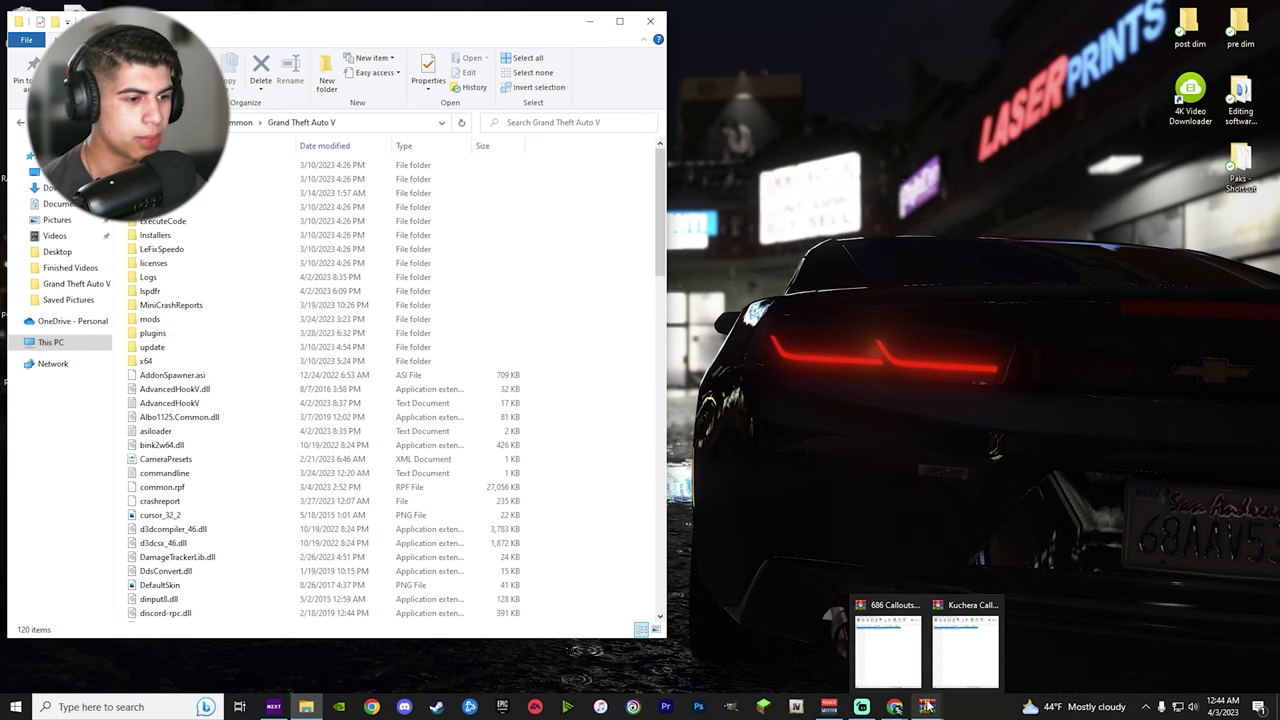
click(967, 659)
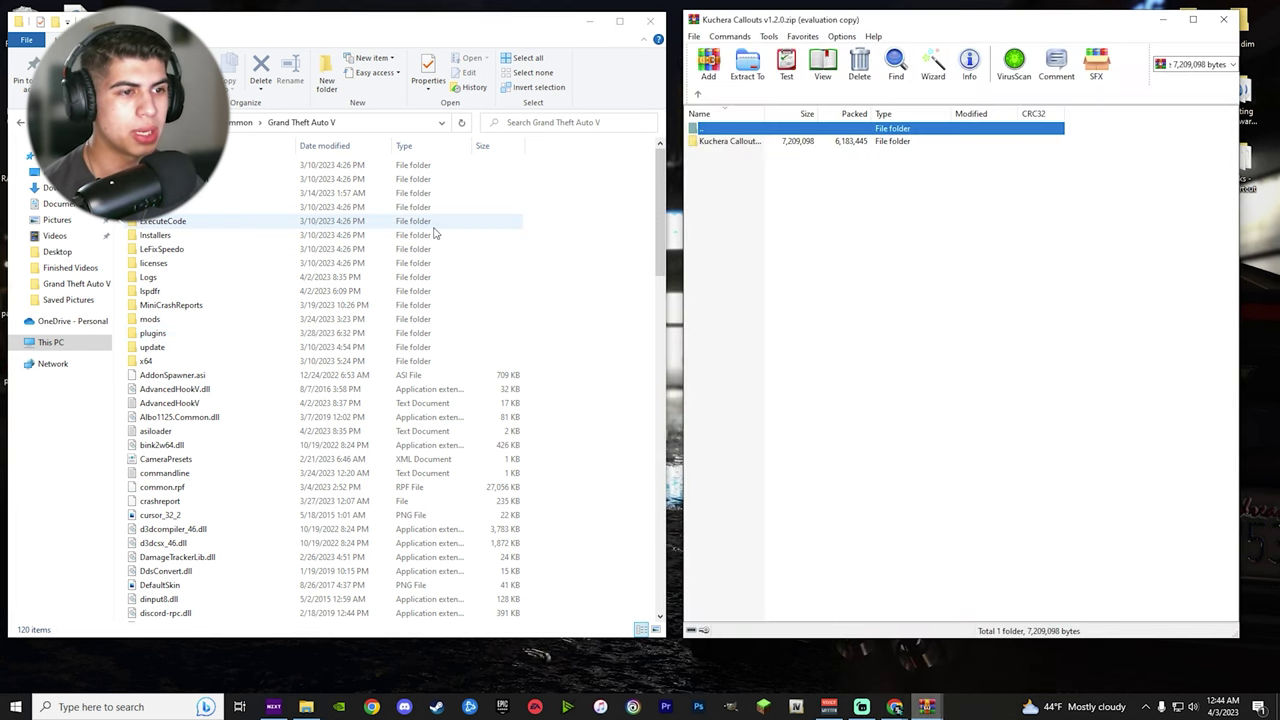
click(791, 203)
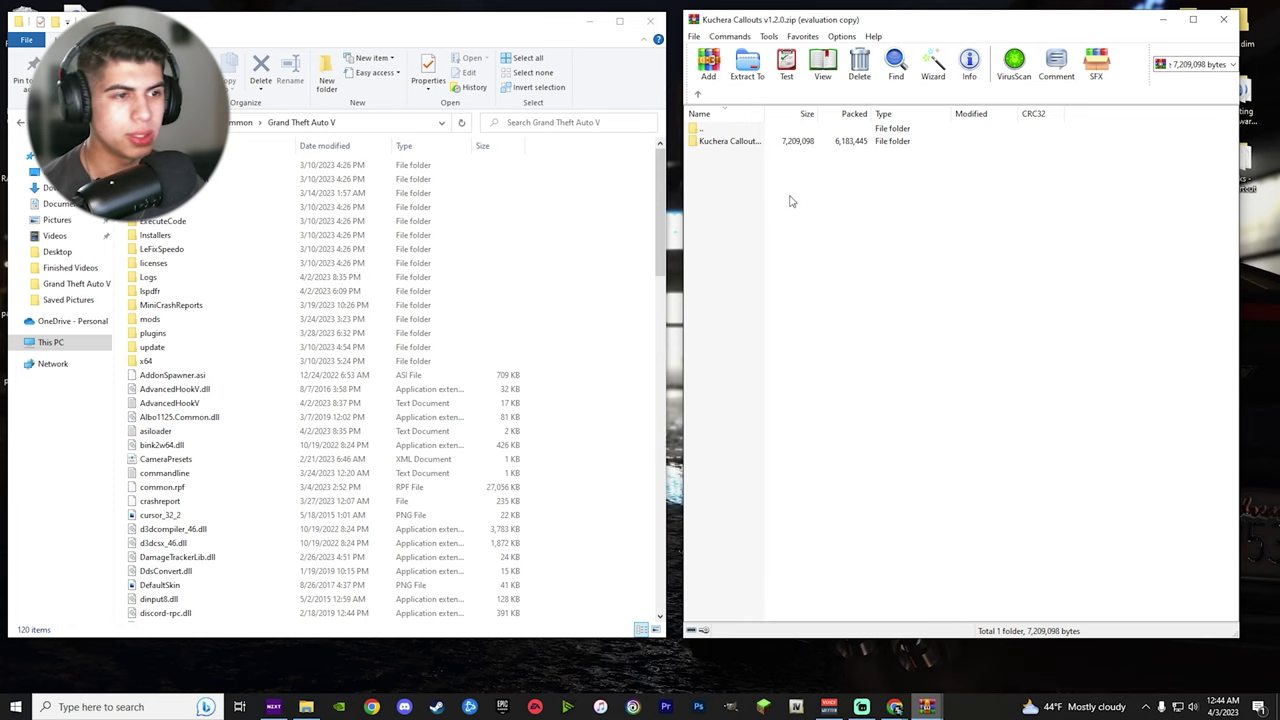
double_click(720, 148)
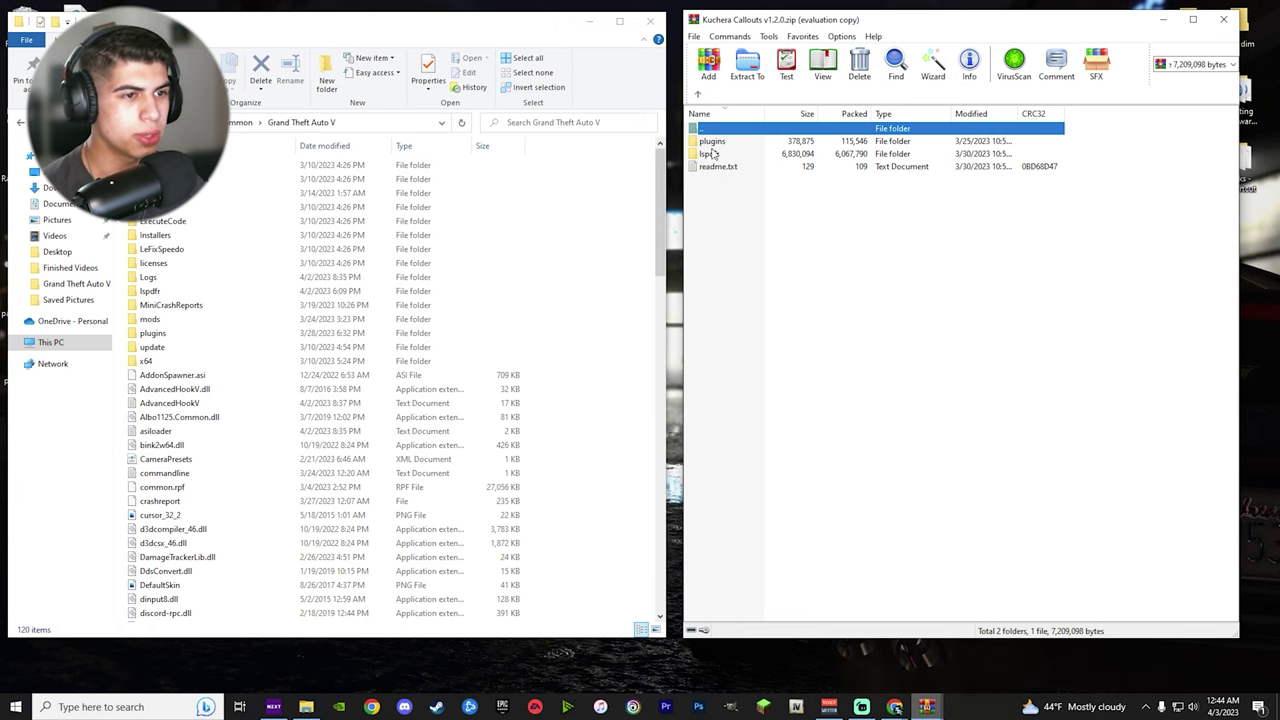
Select the plugins and lspdfr folders and drag them into the Grand Theft Auto V folder, overwriting files.
click(720, 192)
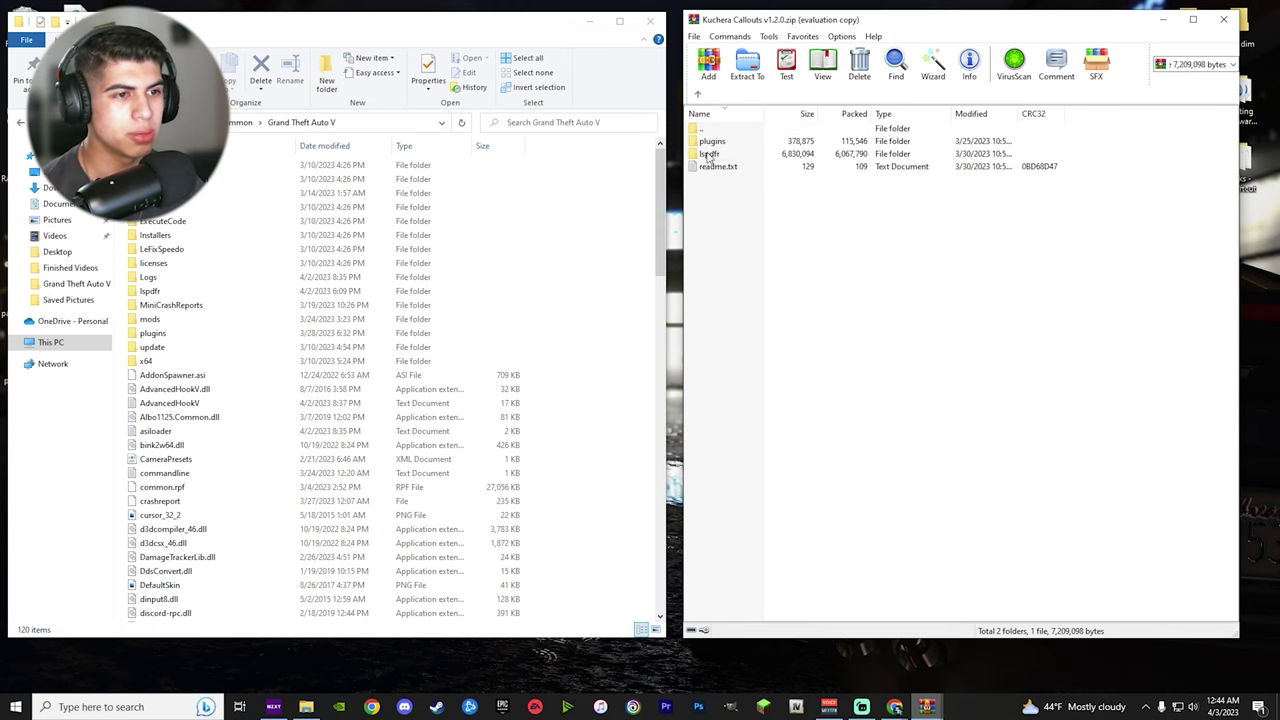
click(710, 155)
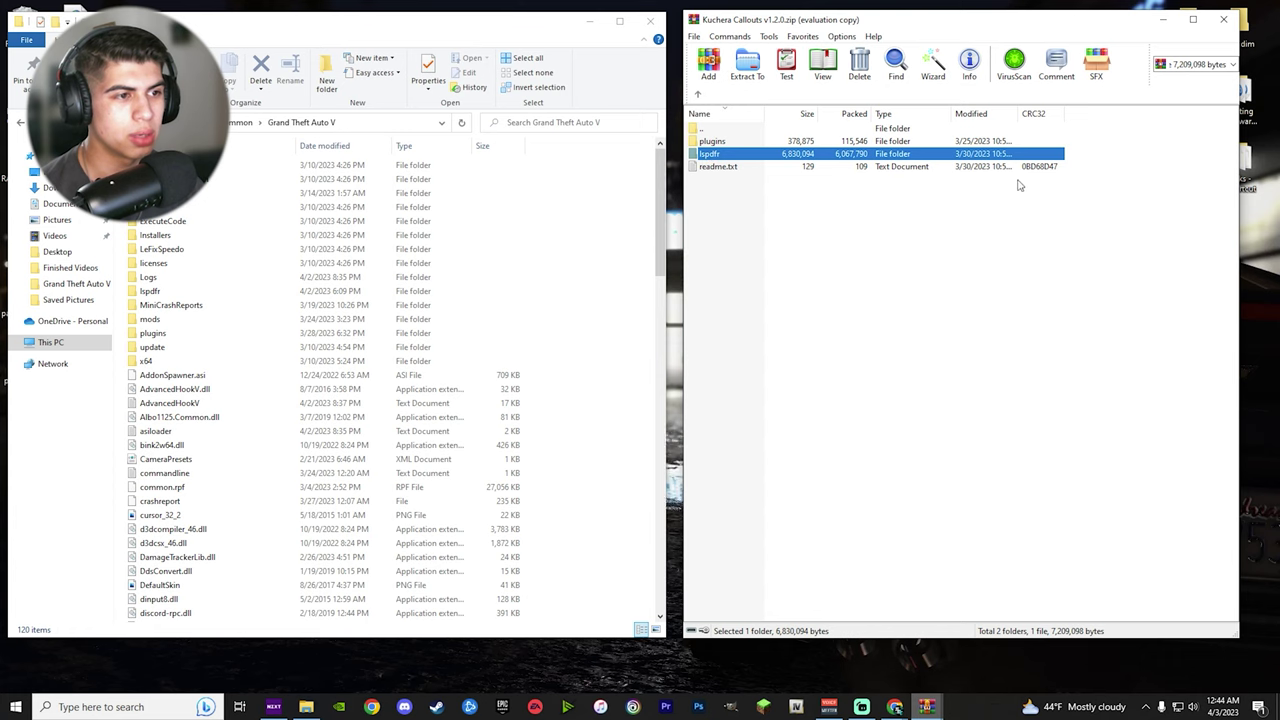
click(1097, 167)
click(726, 143)
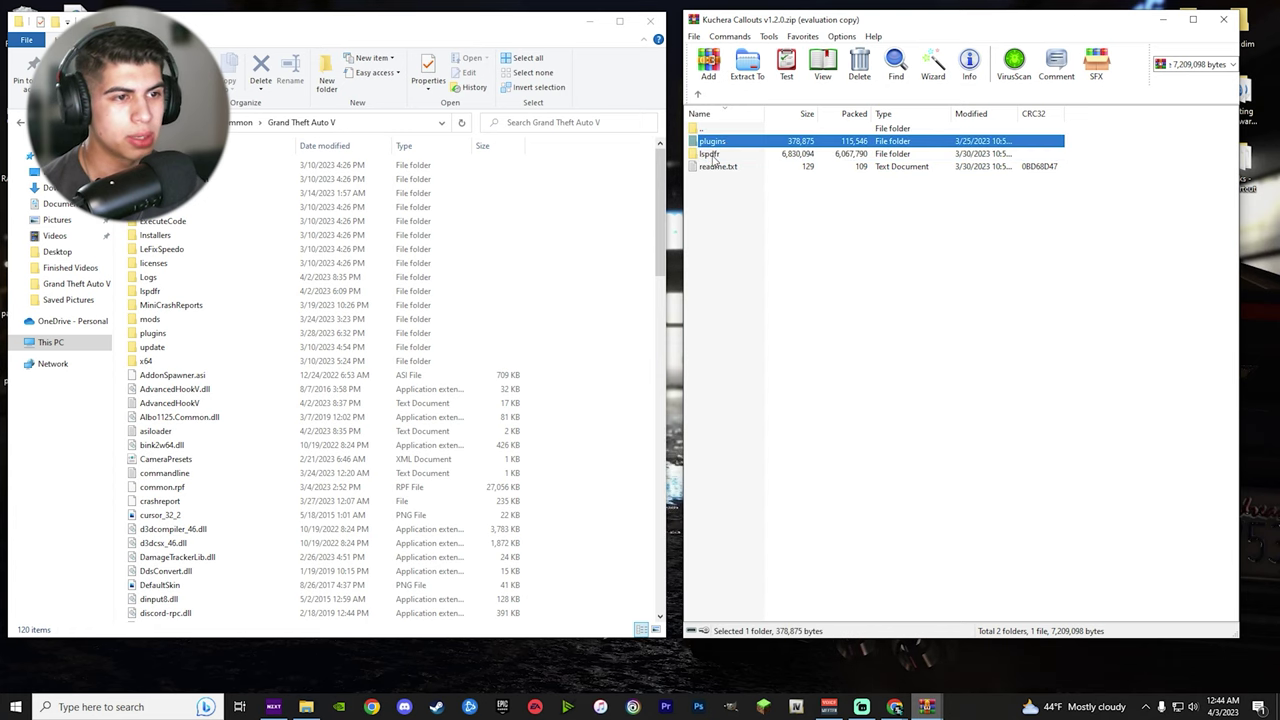
ctrl+click(710, 155)
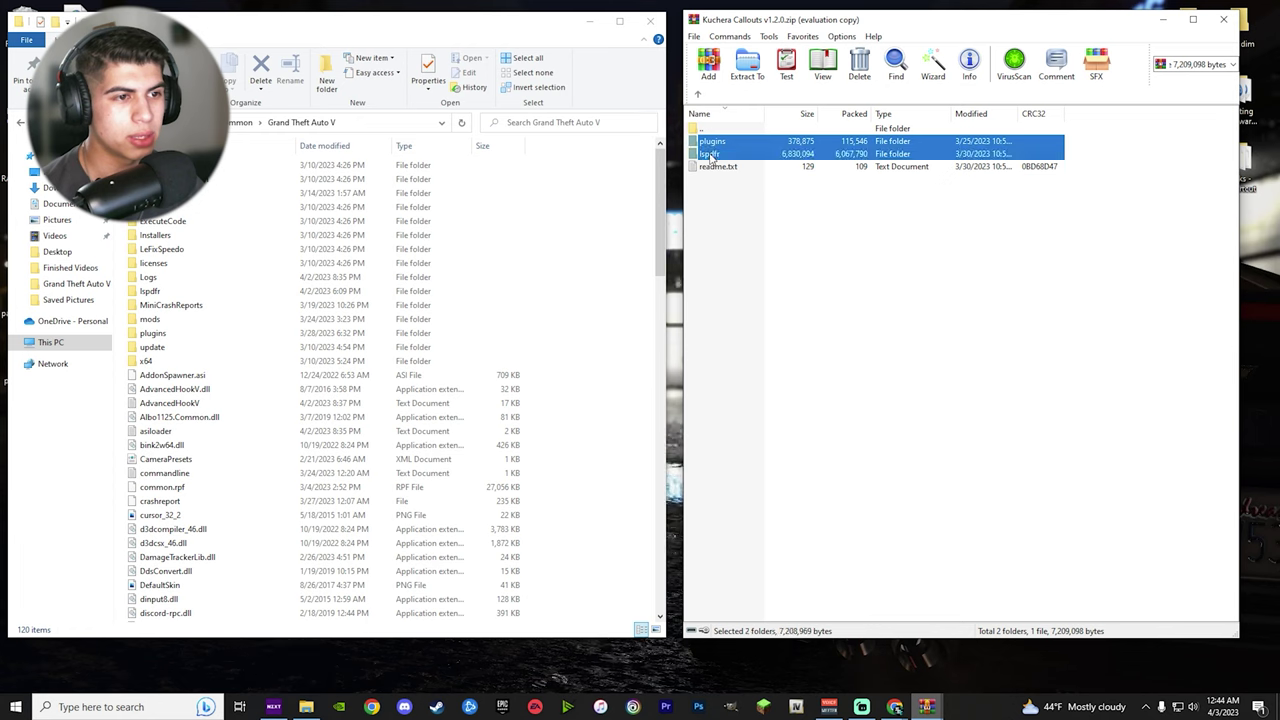
click(1094, 157)
click(741, 154)
ctrl+click(748, 142)
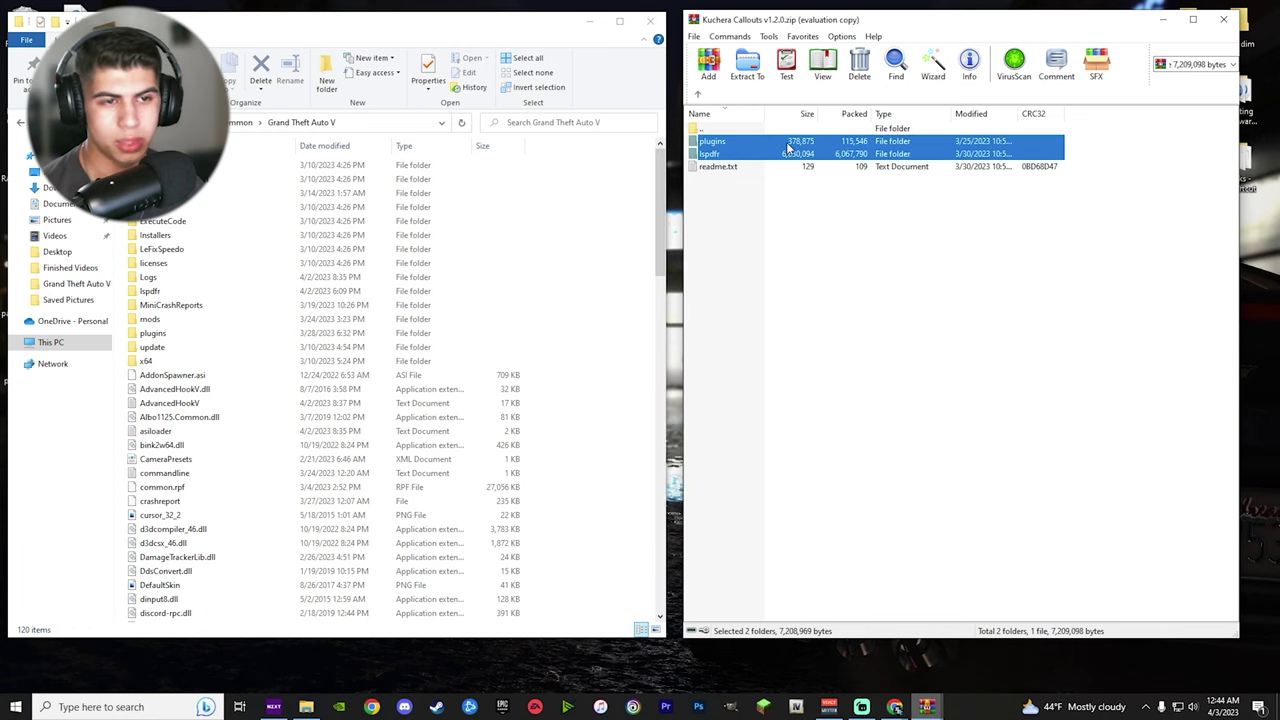
click(1084, 159)
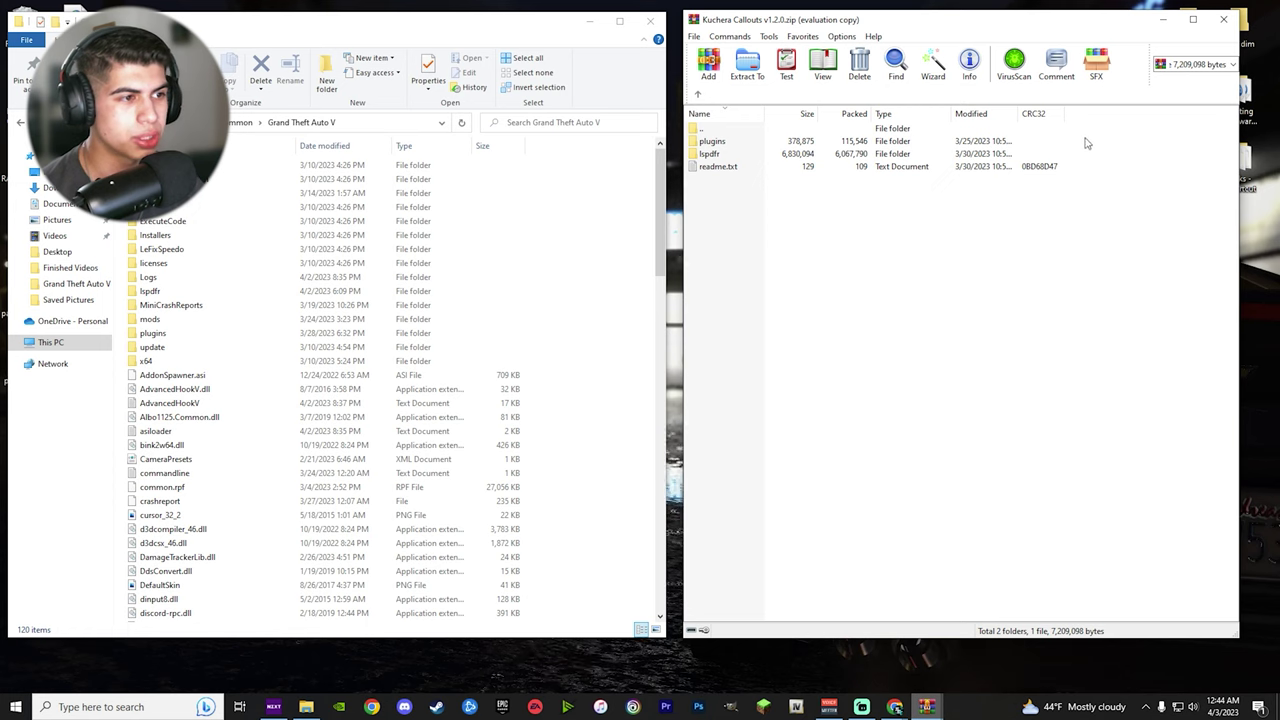
drag(1086, 141, 1034, 157)
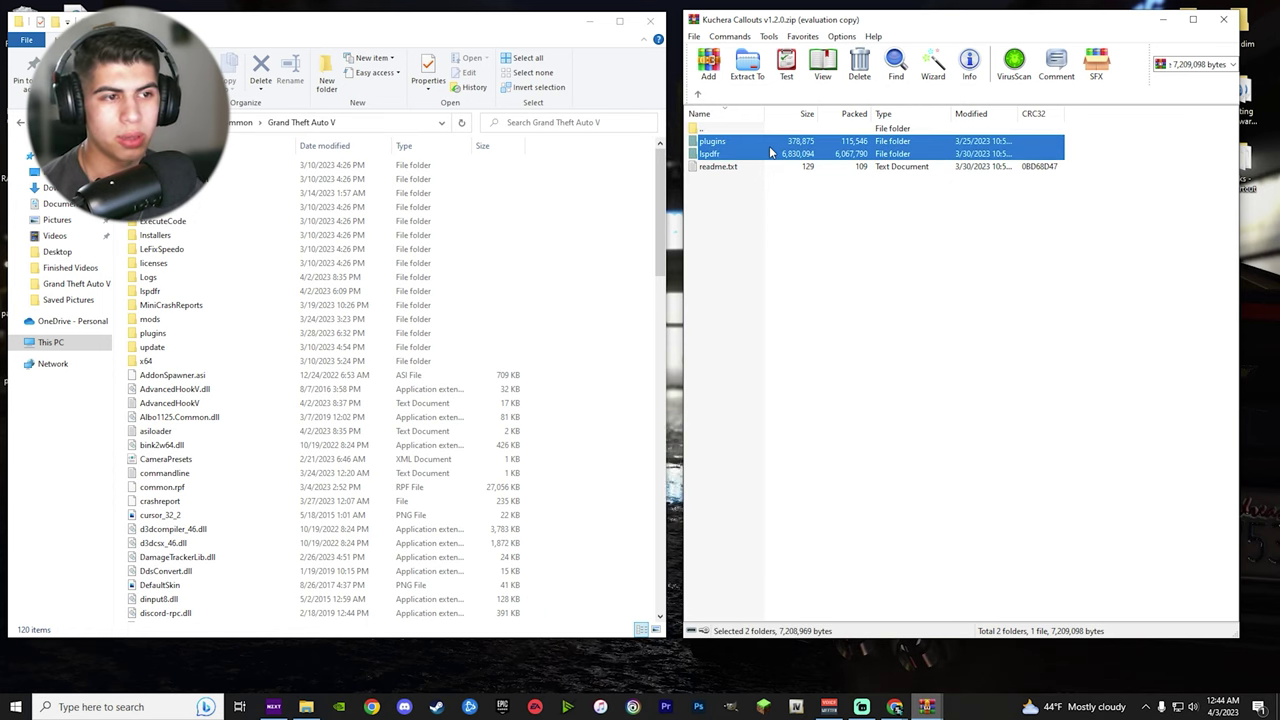
drag(771, 153, 590, 396)
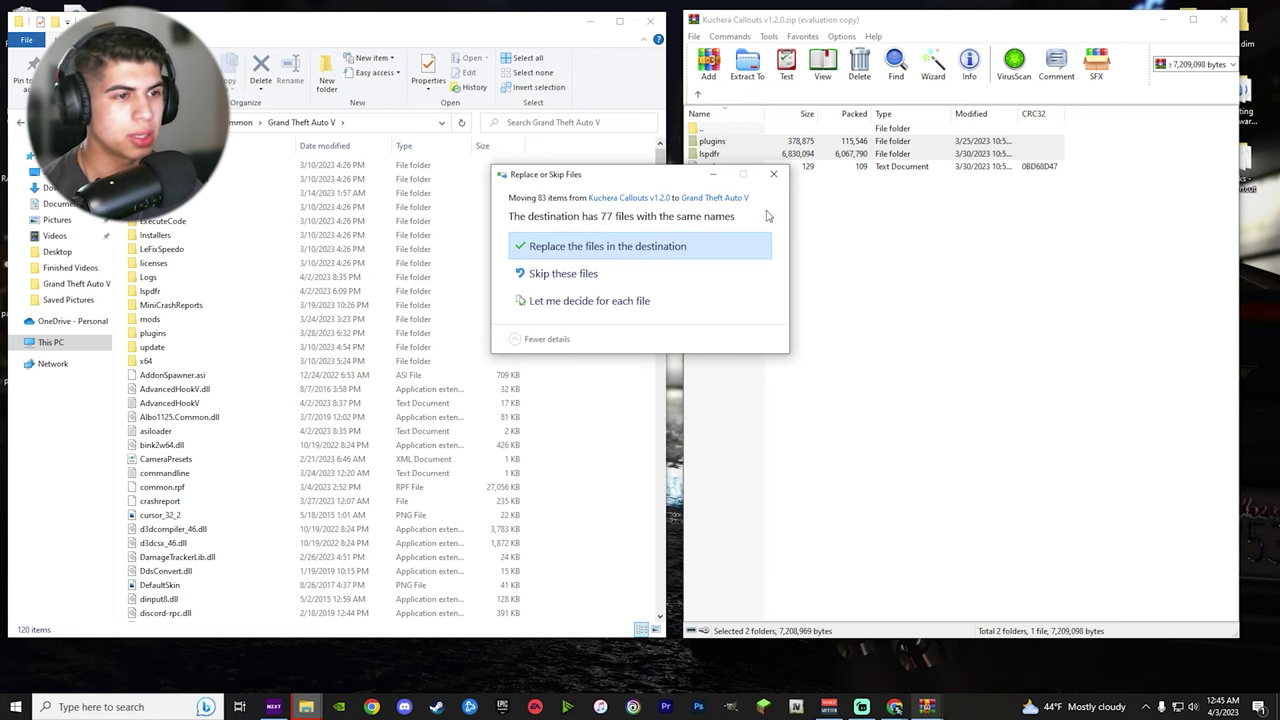
click(773, 174)
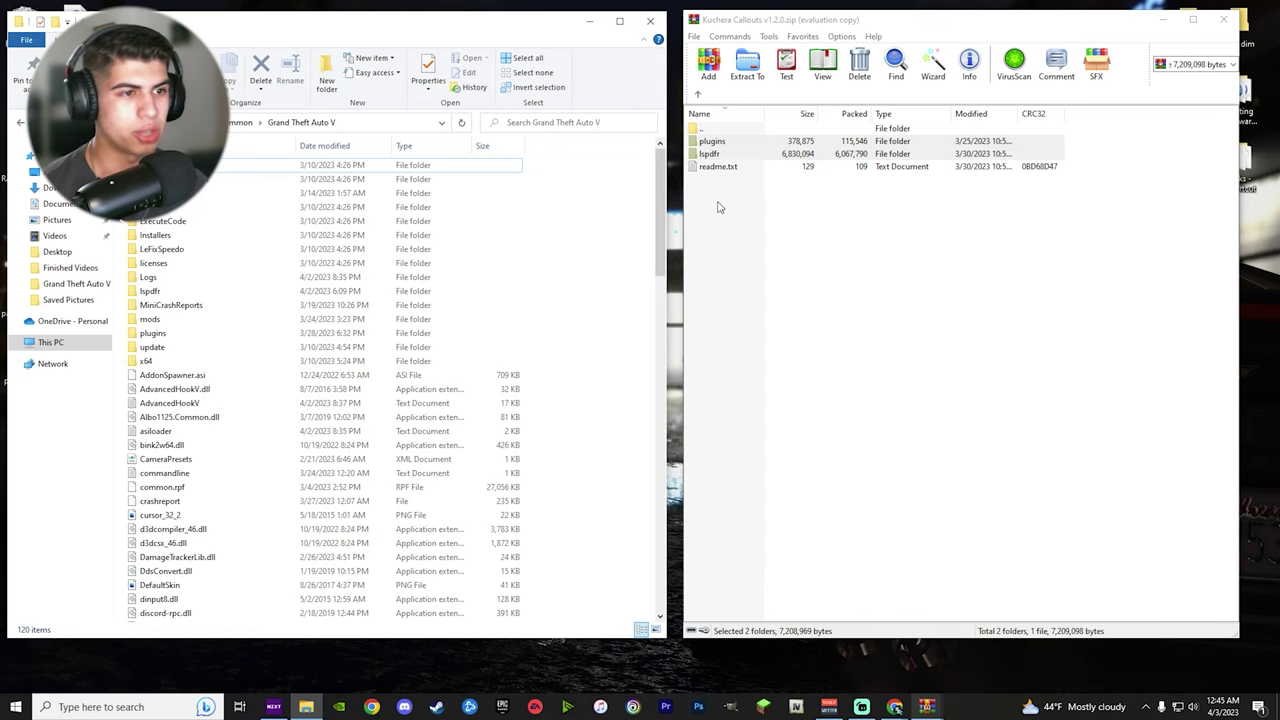
Go into plugins\LSPDFR and locate KucheraCallouts.dll and its KucheraCallouts config file.
click(737, 218)
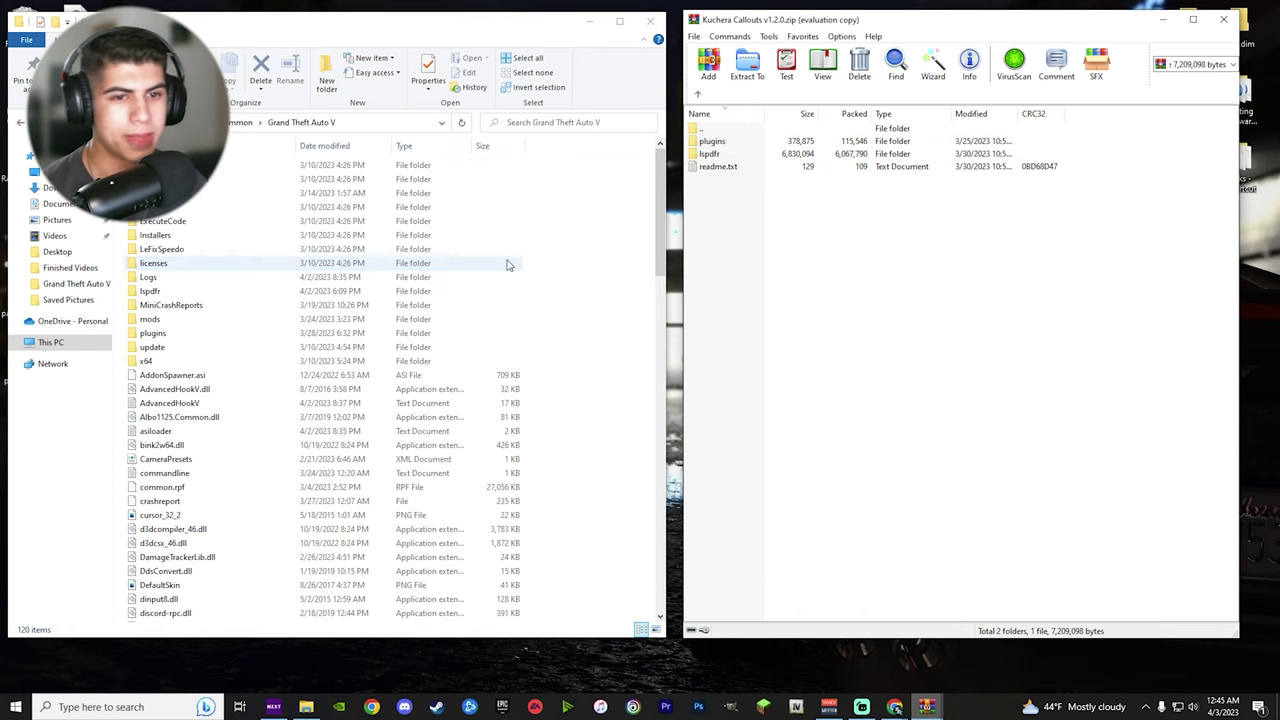
double_click(181, 337)
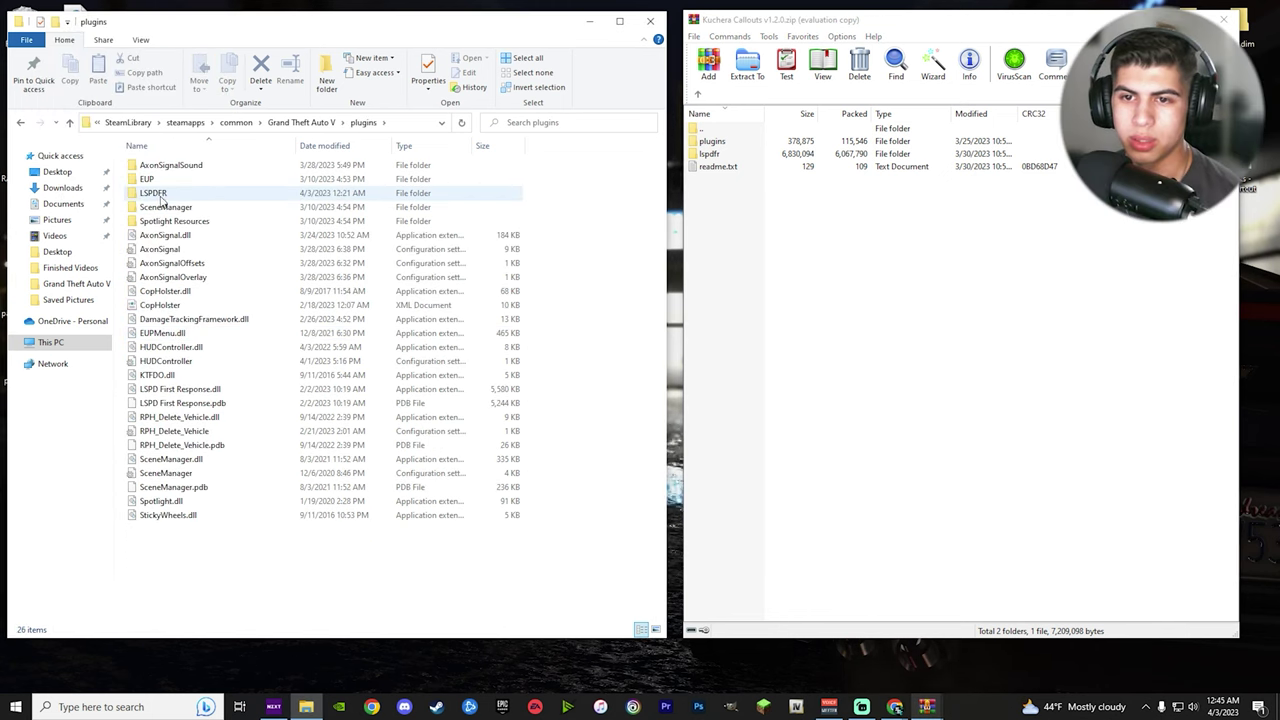
double_click(153, 193)
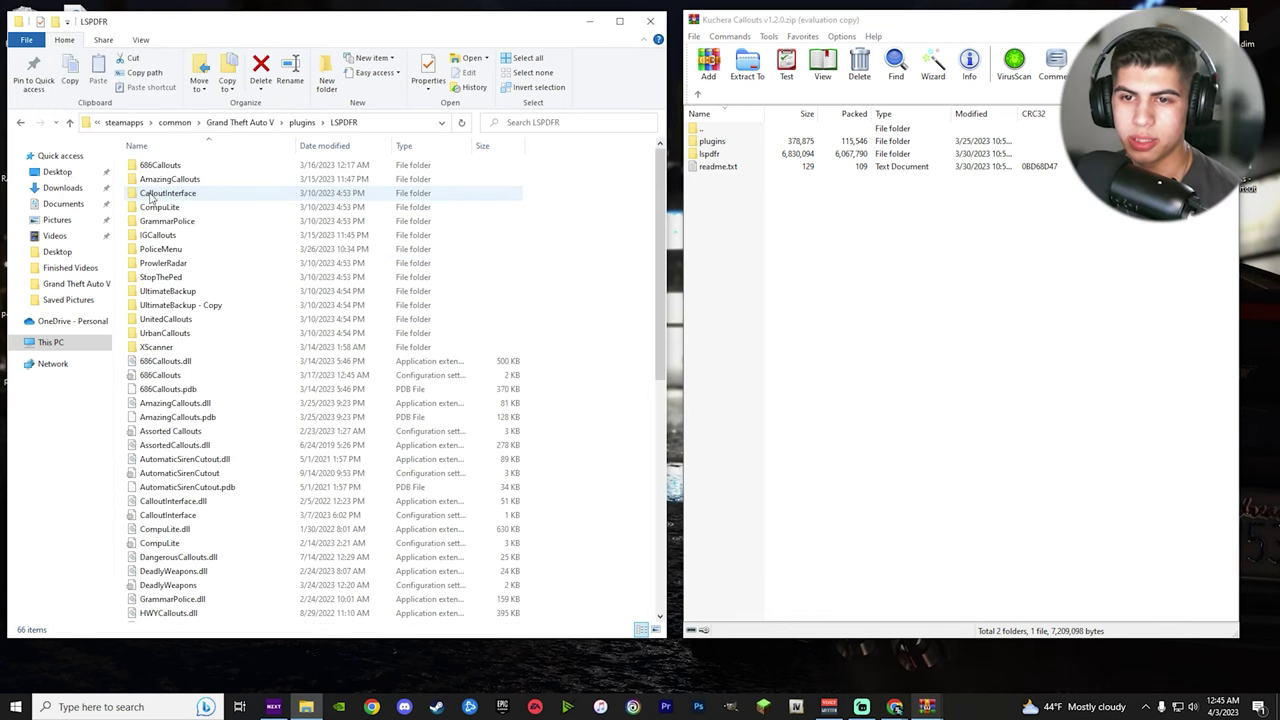
scroll(170, 430, down, 7)
click(180, 432)
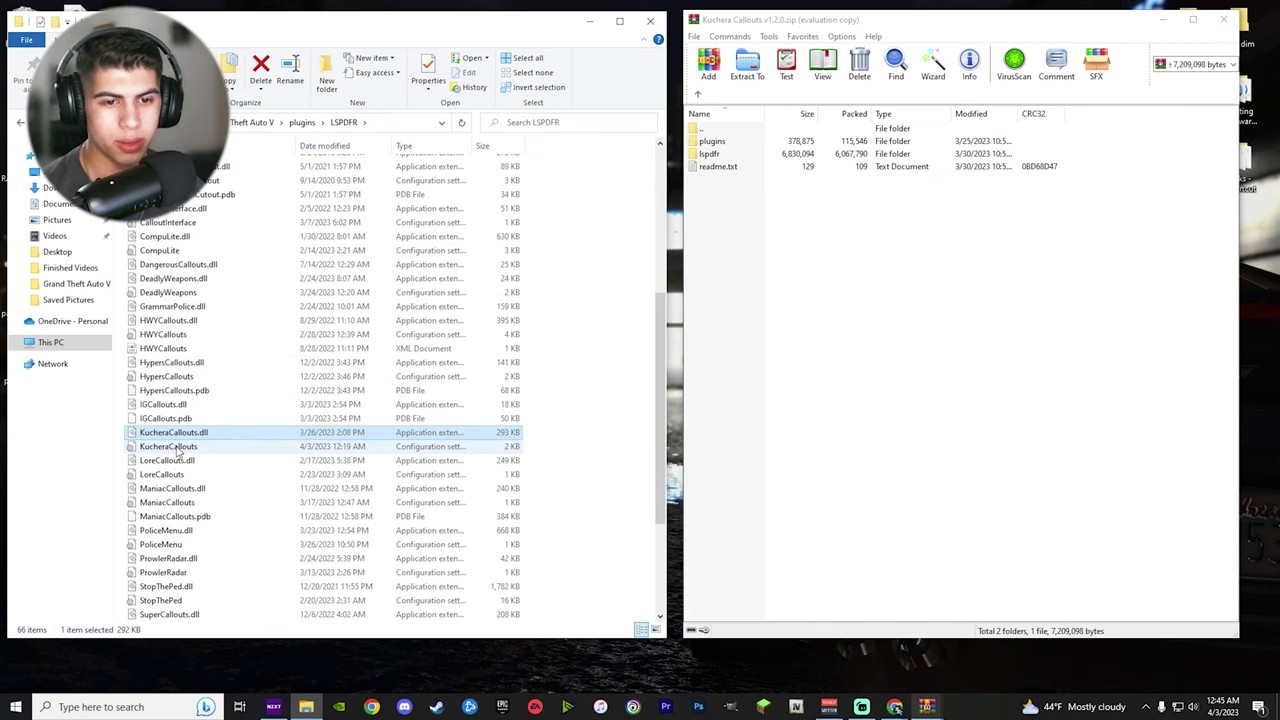
ctrl+click(175, 447)
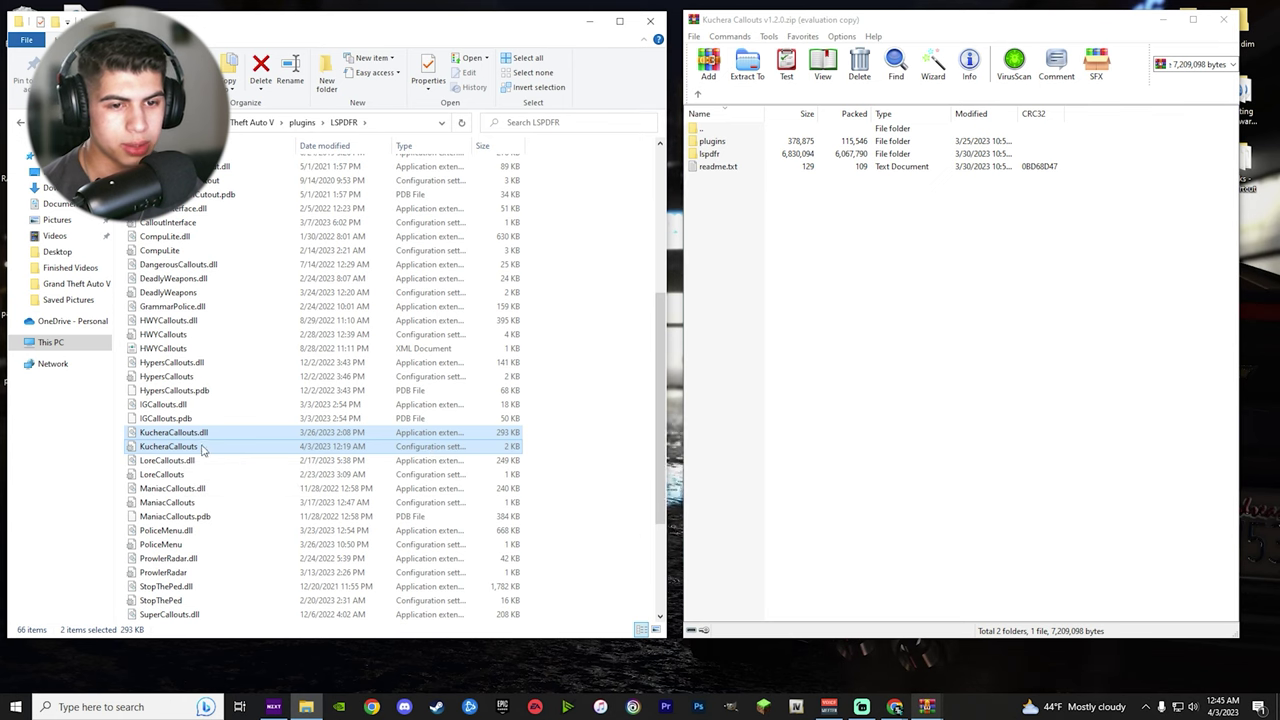
click(202, 450)
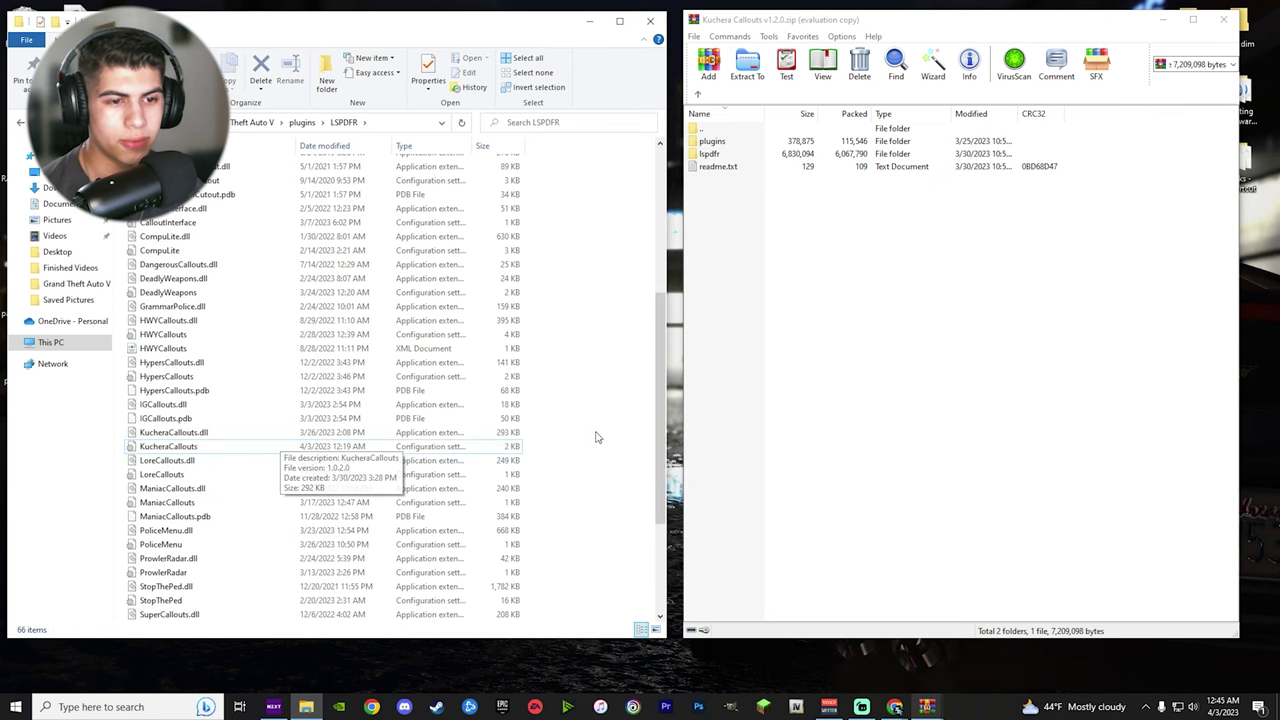
Change HighSpeedChase from true to false in KucheraCallouts.ini and save on closing.
double_click(168, 447)
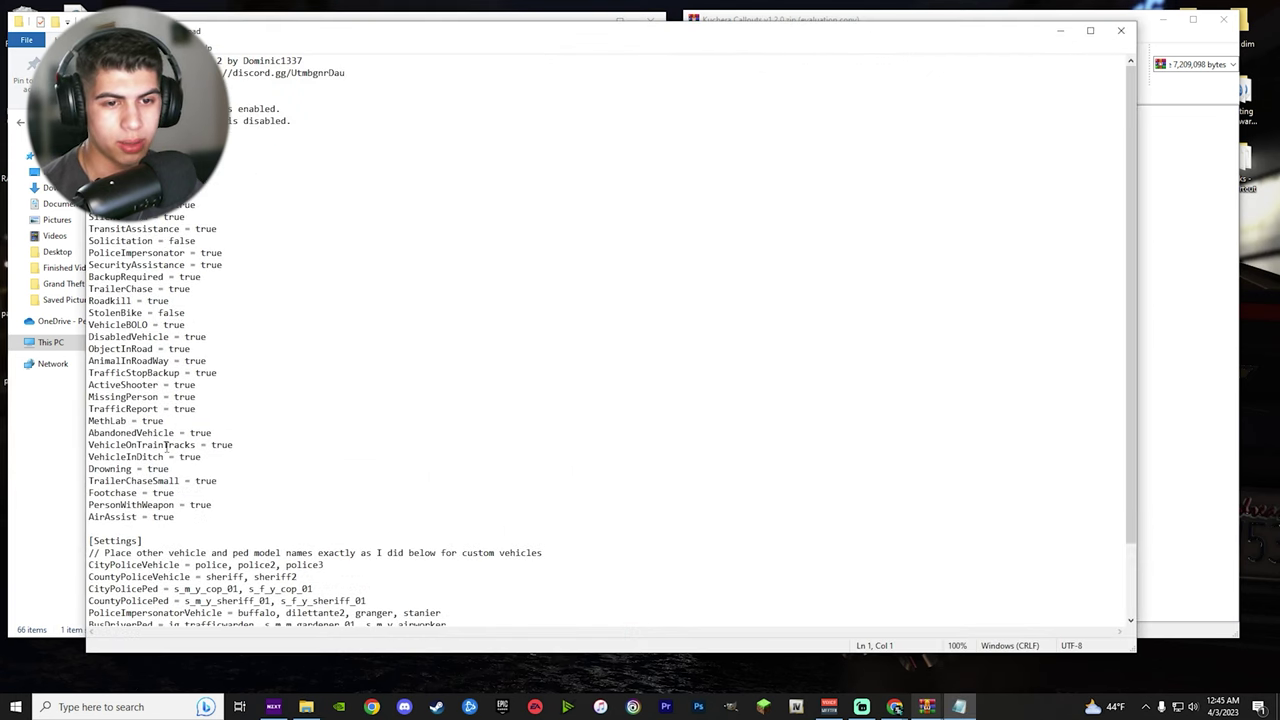
drag(252, 37, 258, 38)
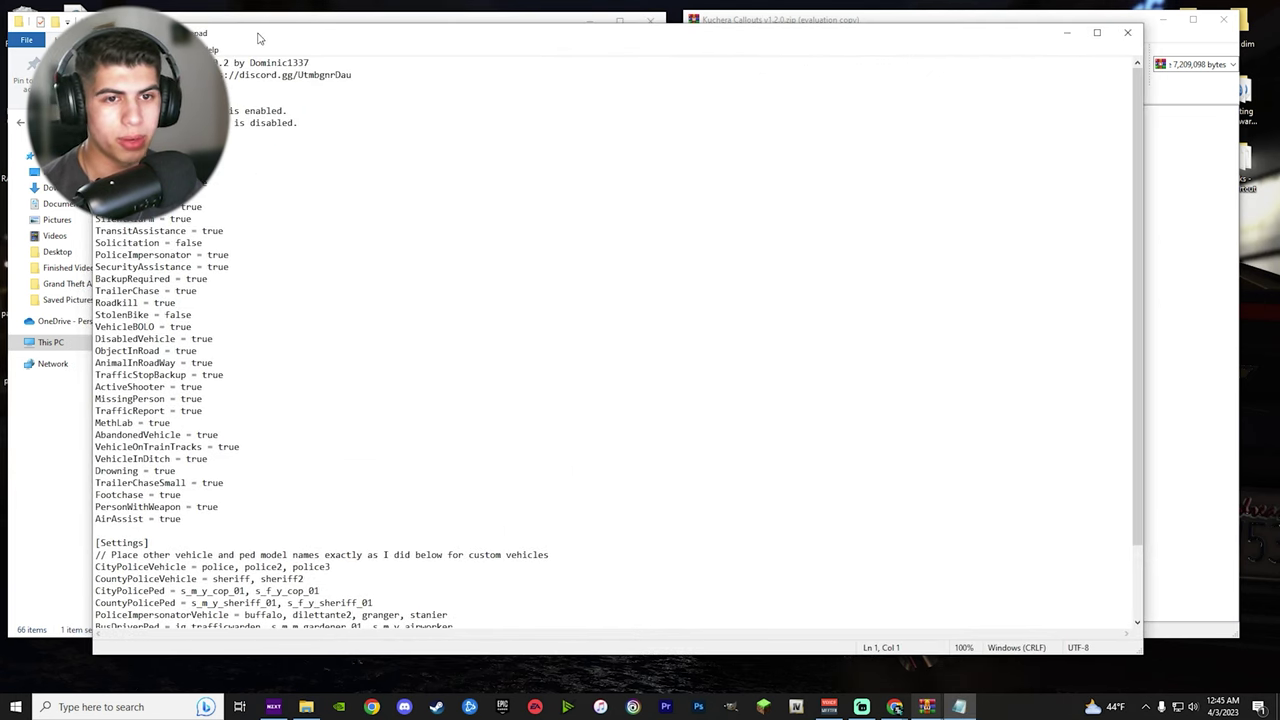
drag(186, 134, 213, 134)
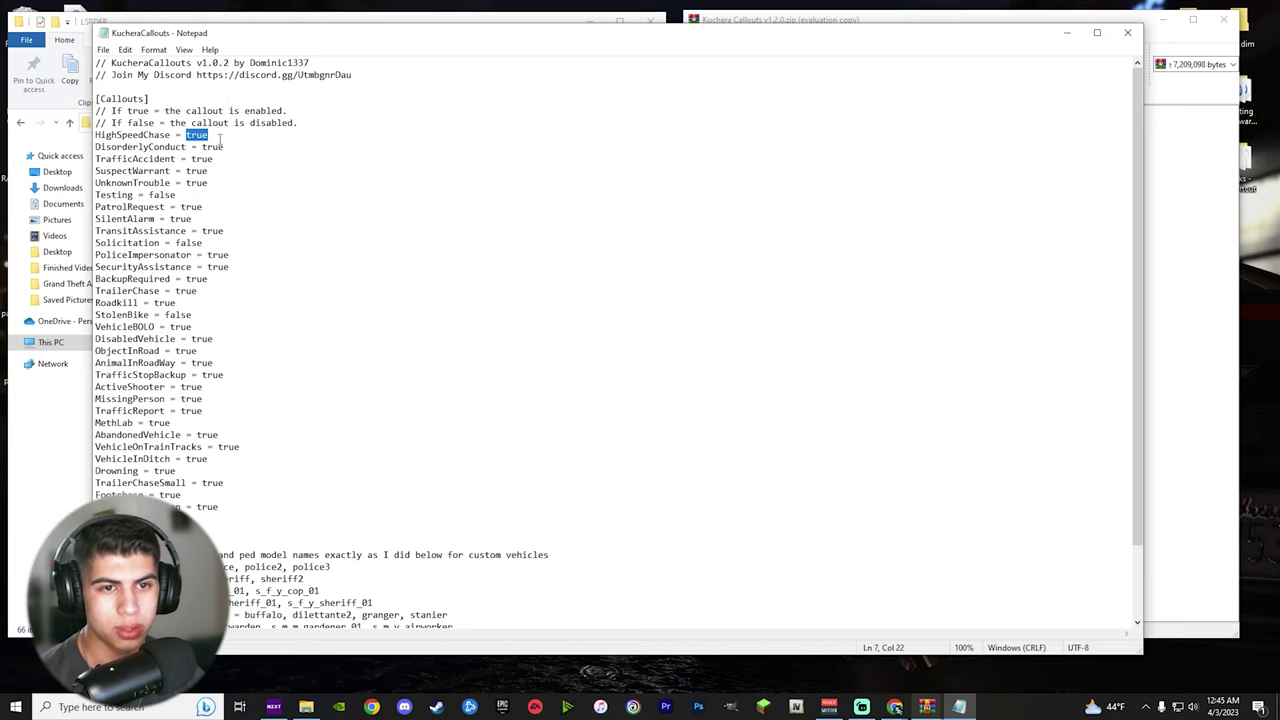
text(false)
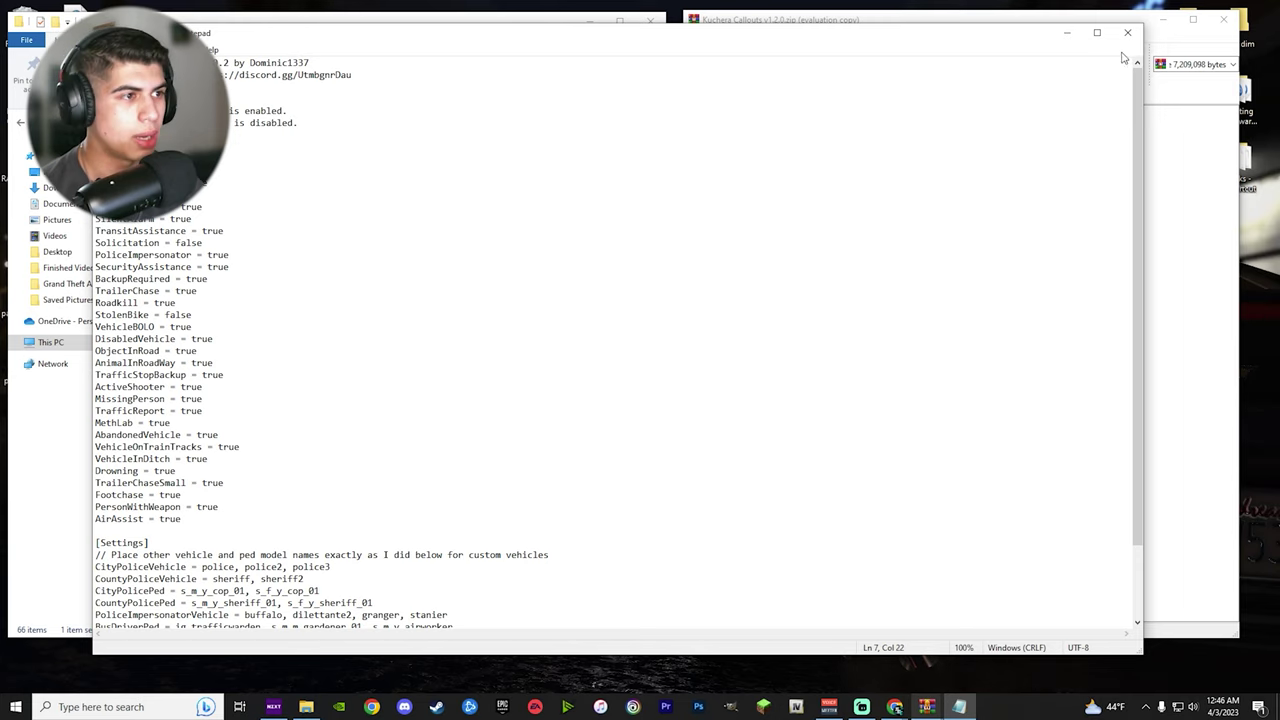
scroll(668, 271, down, 3)
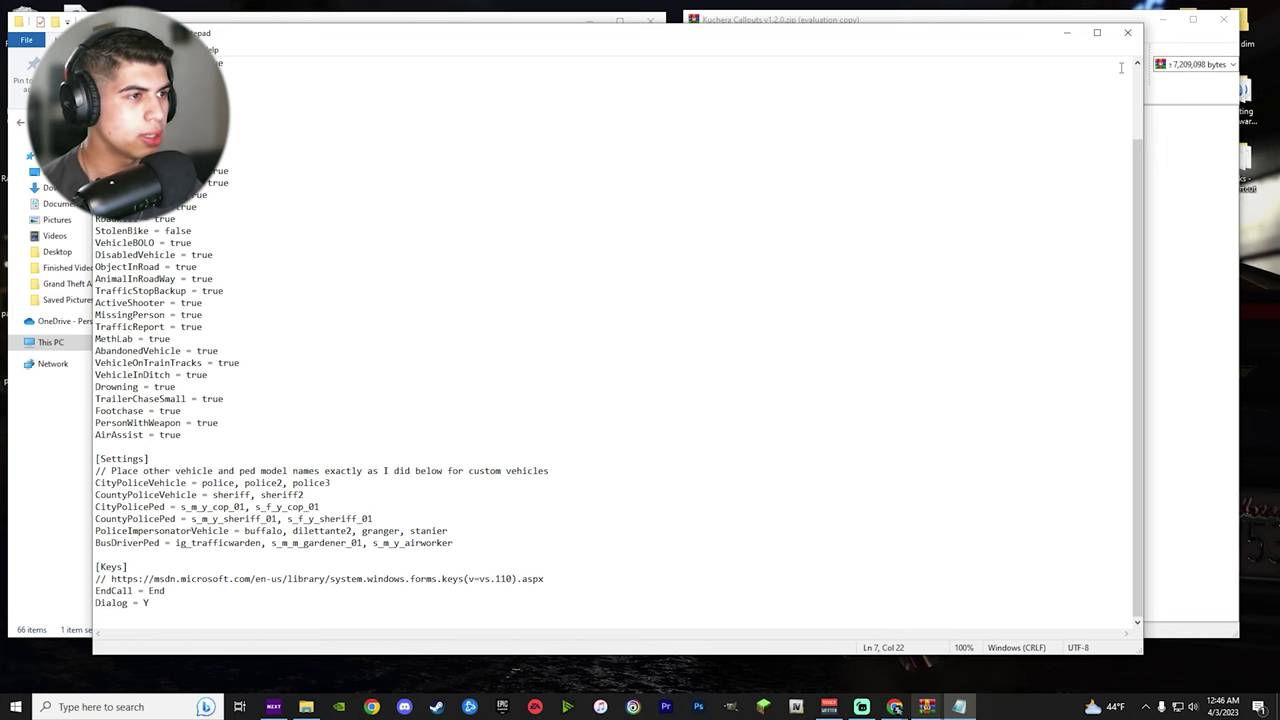
click(1127, 33)
click(612, 378)
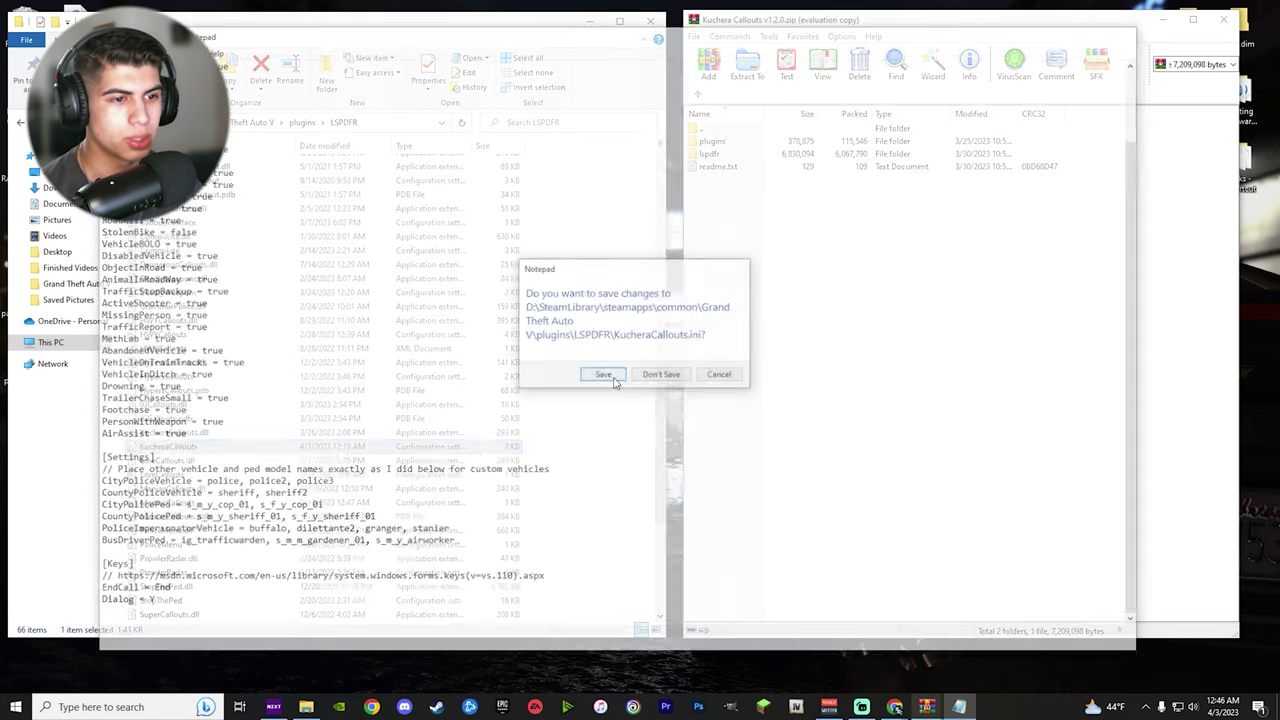
Go up from LSPDFR through plugins to the Grand Theft Auto V folder.
click(640, 330)
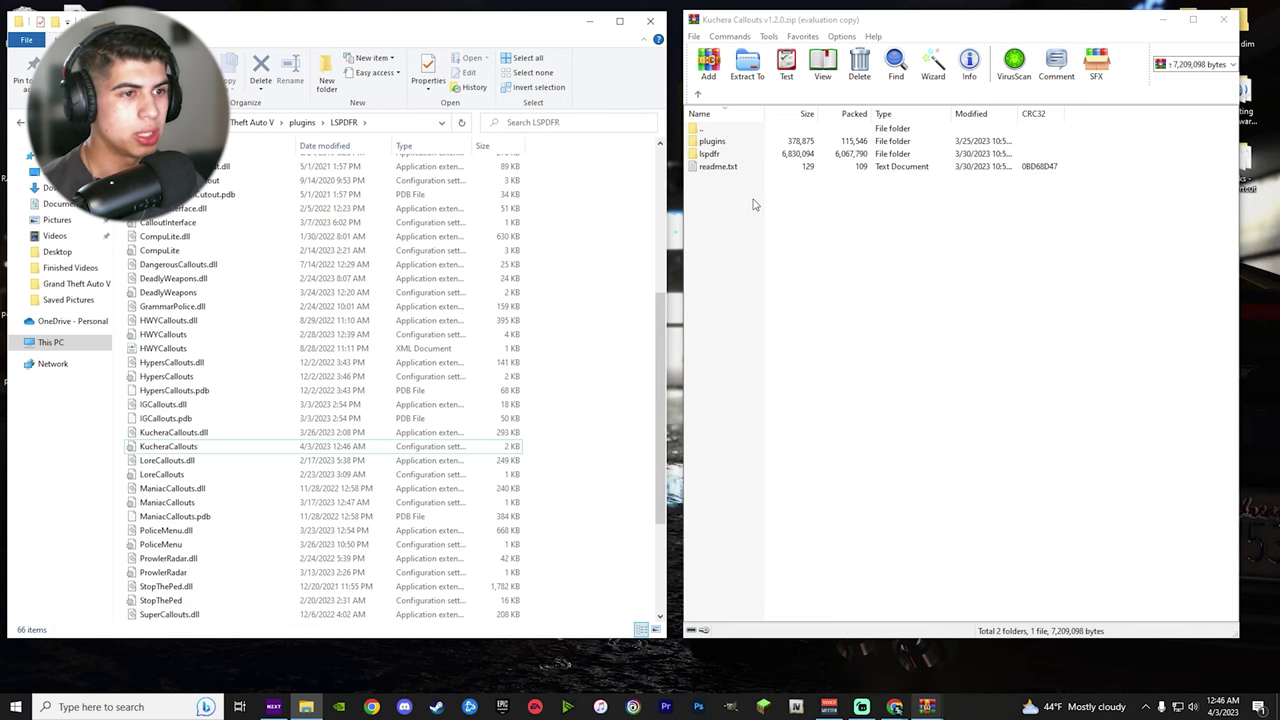
scroll(620, 315, up, 7)
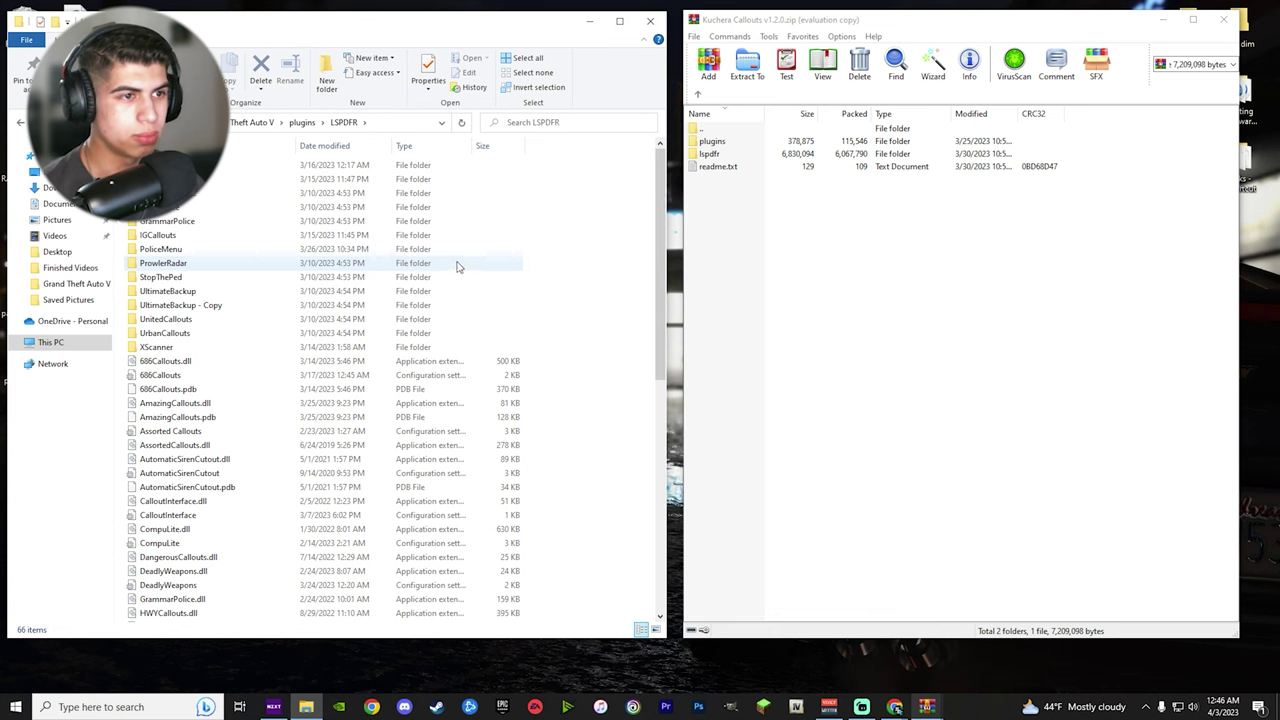
click(21, 122)
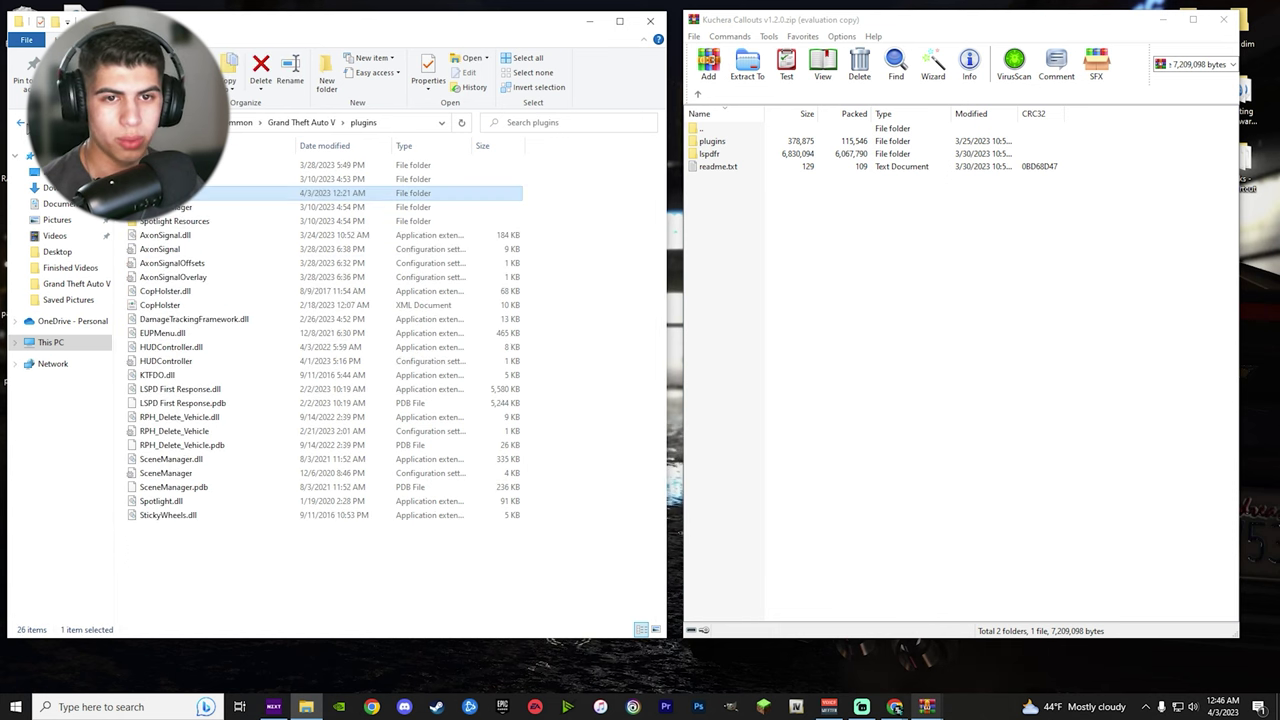
click(21, 122)
click(617, 311)
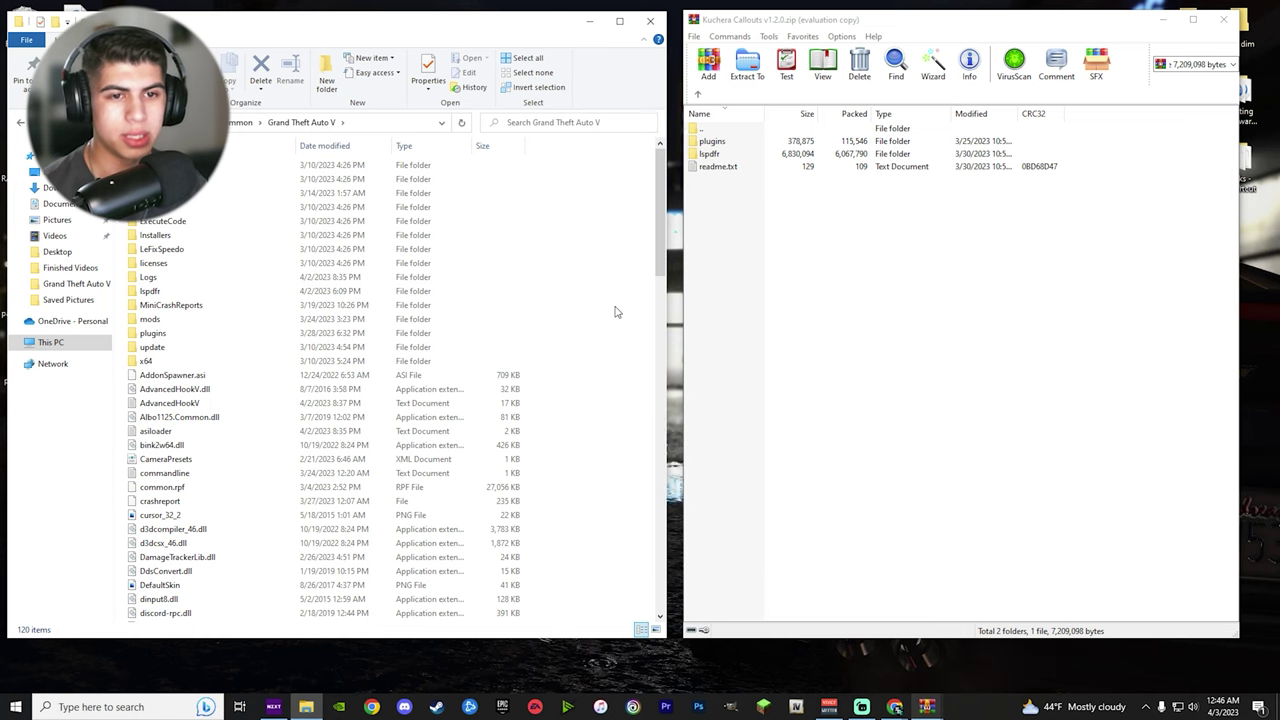
Close the Kuchera archive and open the 686 Callouts folder in the 686 Callouts v1.5.0.0 archive.
click(1223, 19)
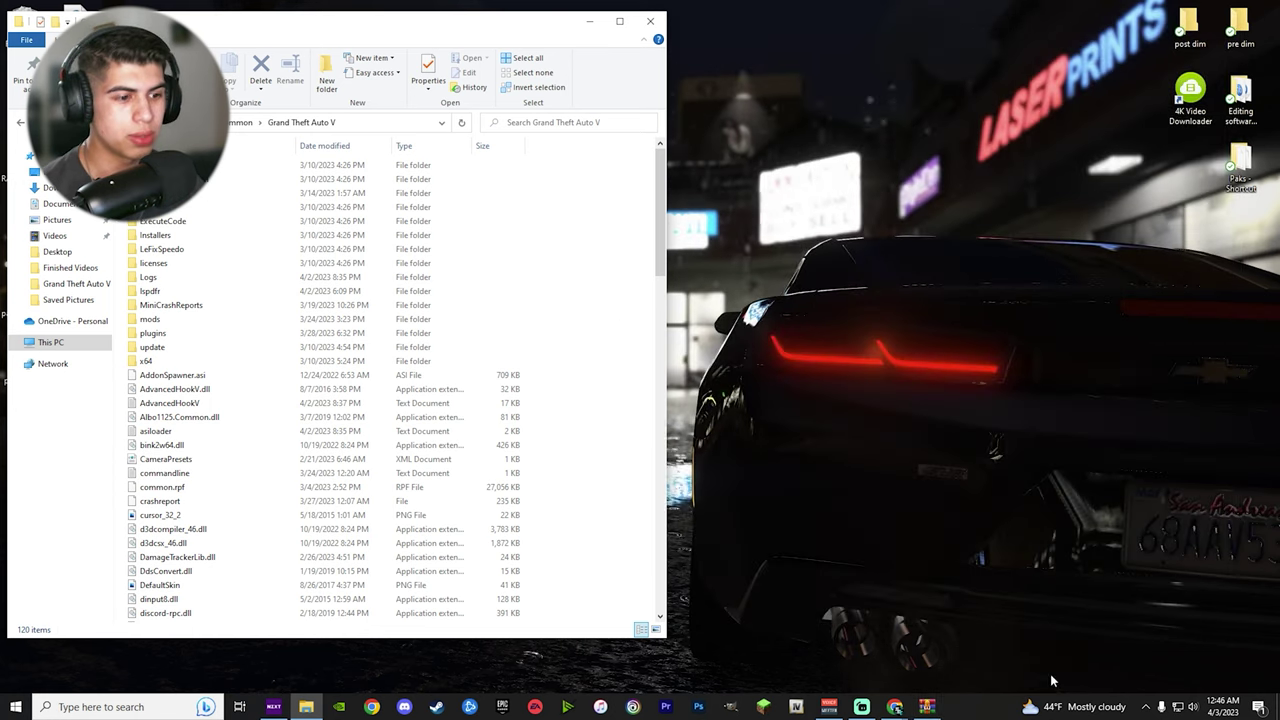
click(928, 707)
click(729, 208)
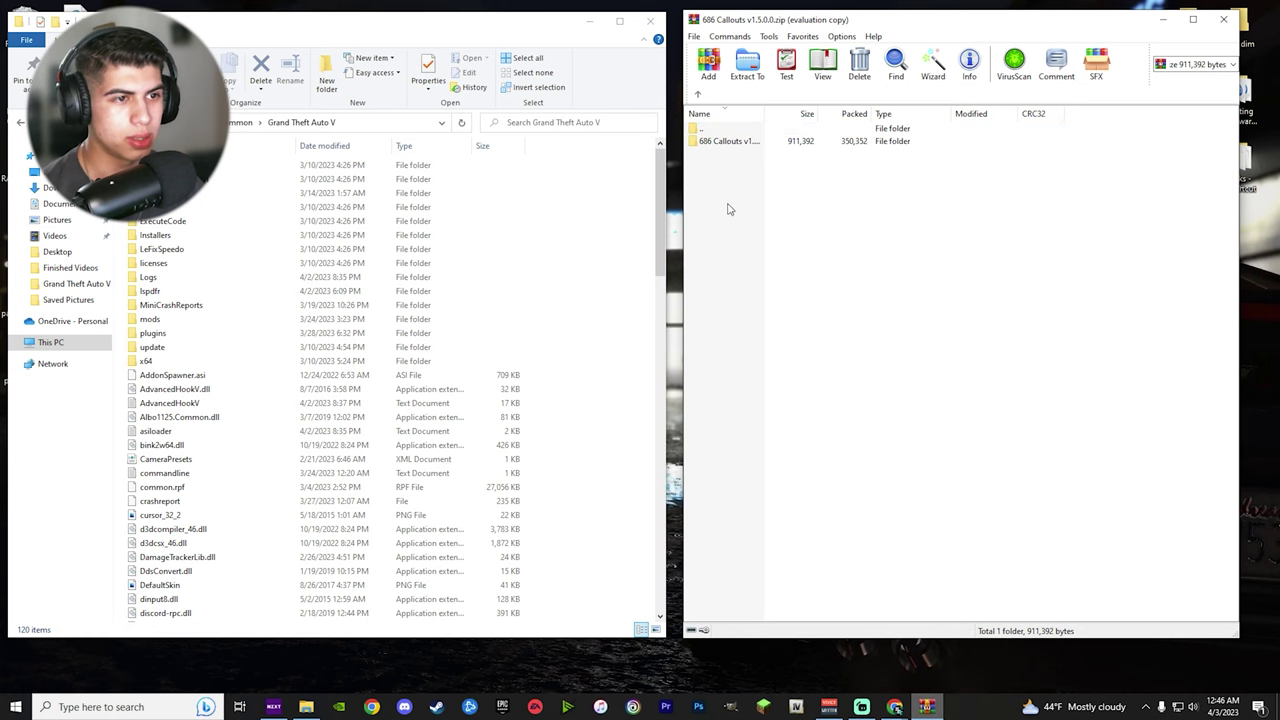
double_click(719, 147)
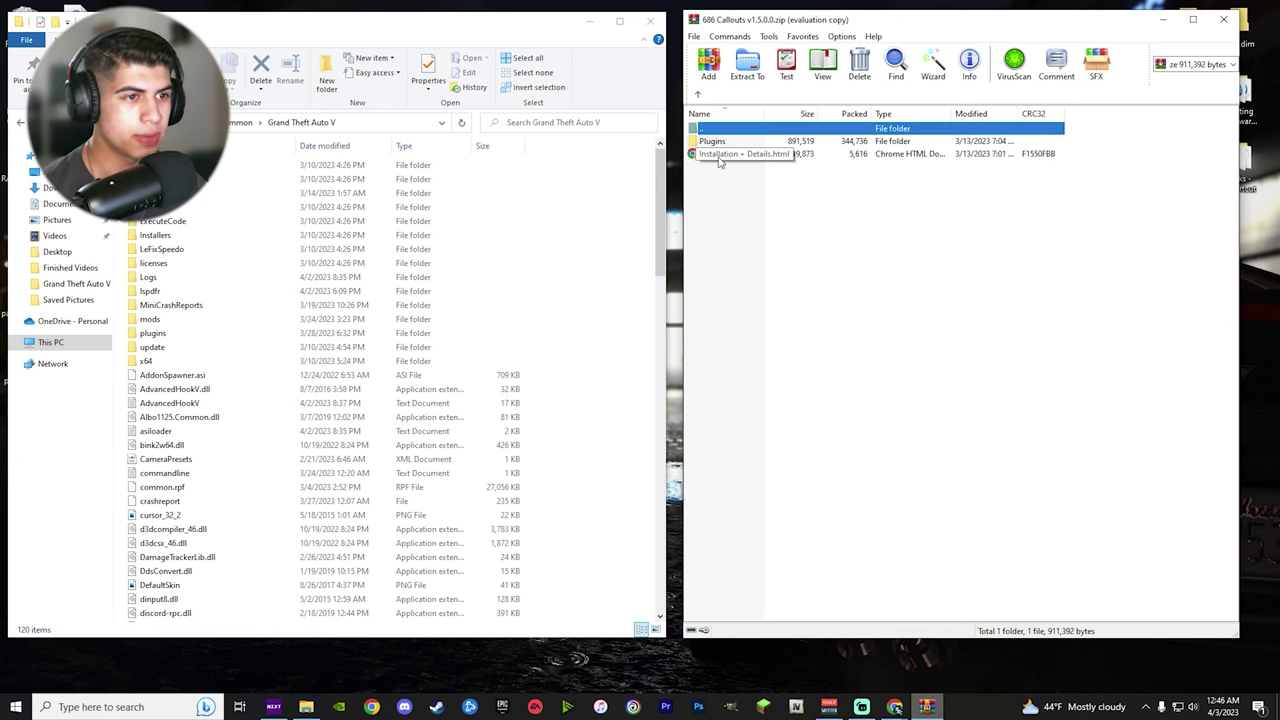
Drag the Plugins folder into the Grand Theft Auto V folder, replacing the existing files.
click(746, 197)
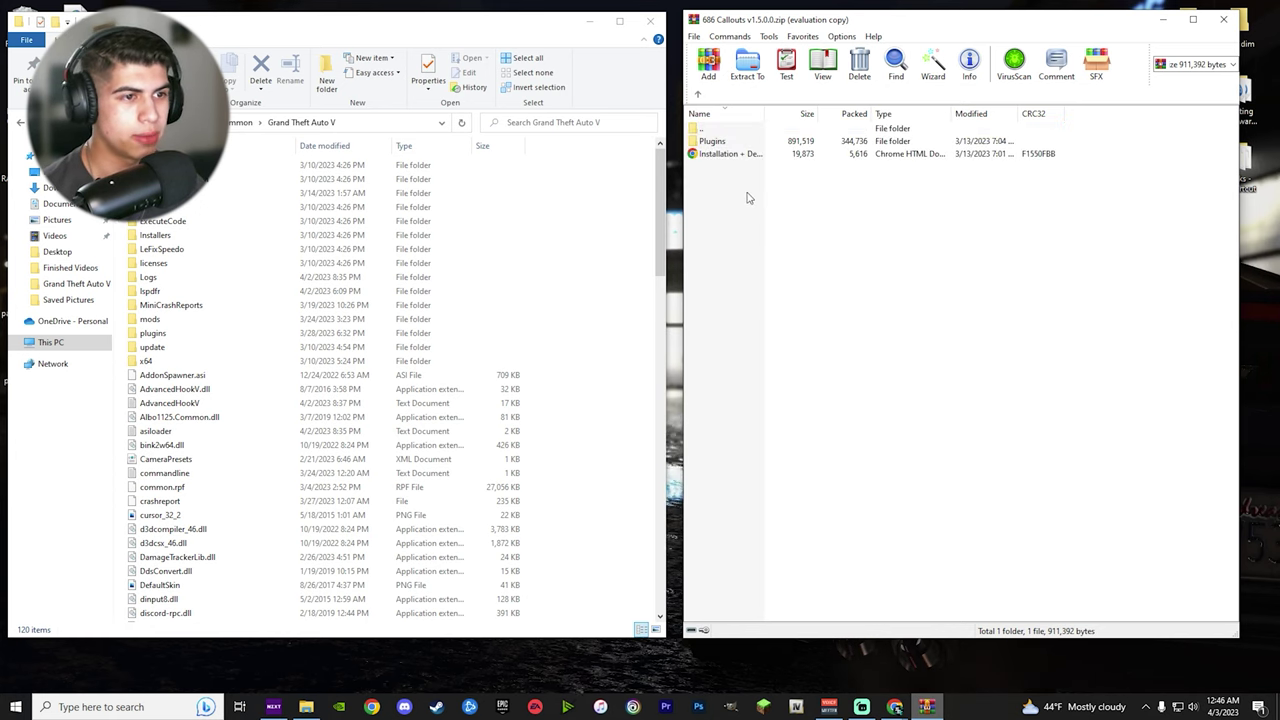
click(713, 143)
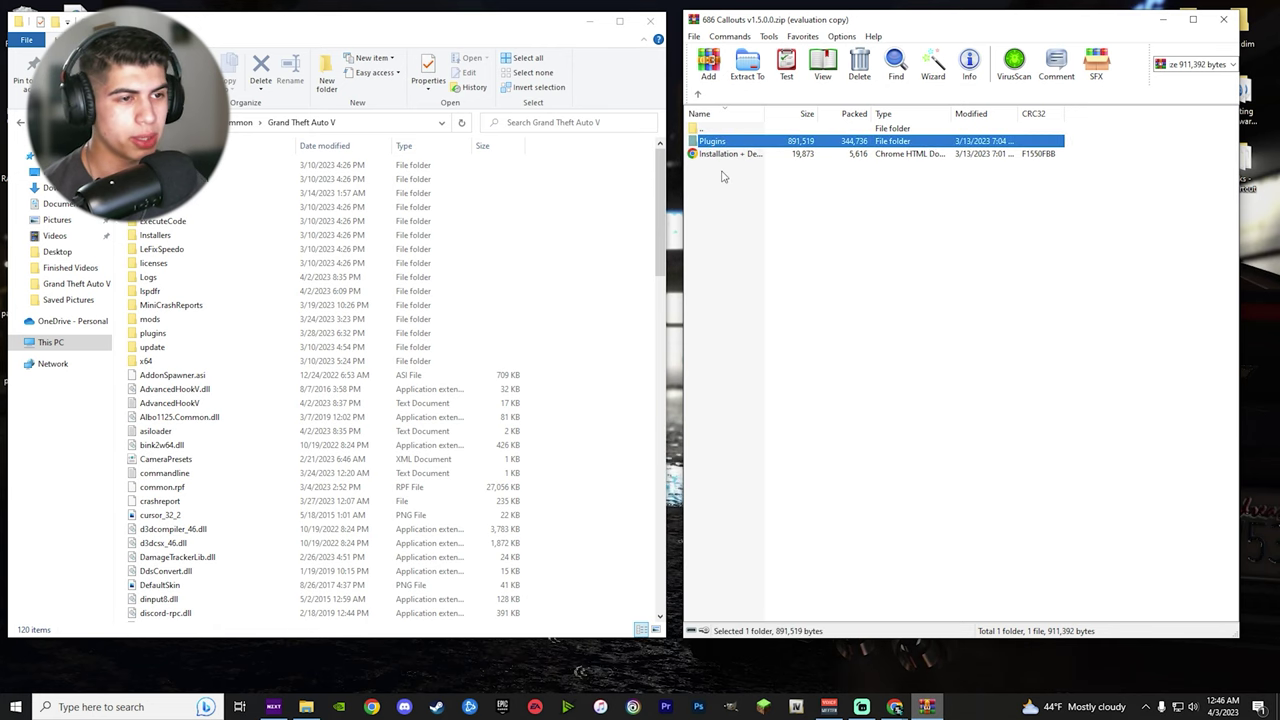
click(723, 176)
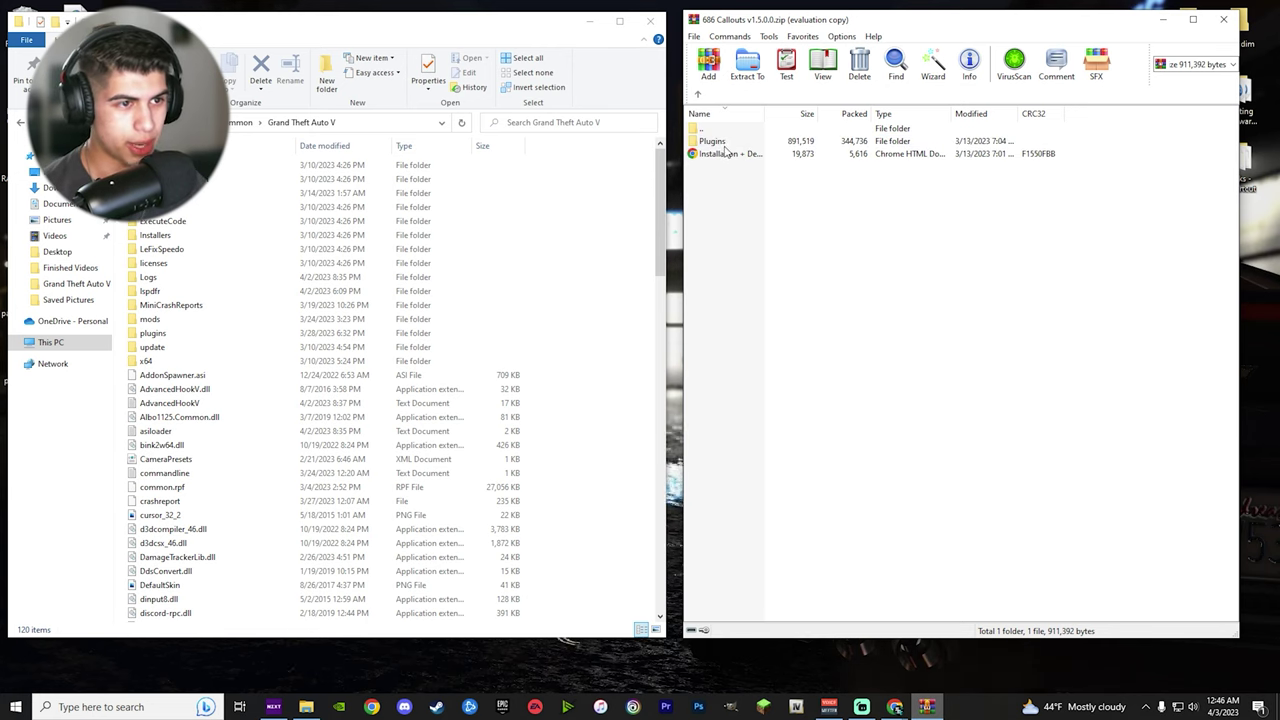
drag(727, 146, 670, 197)
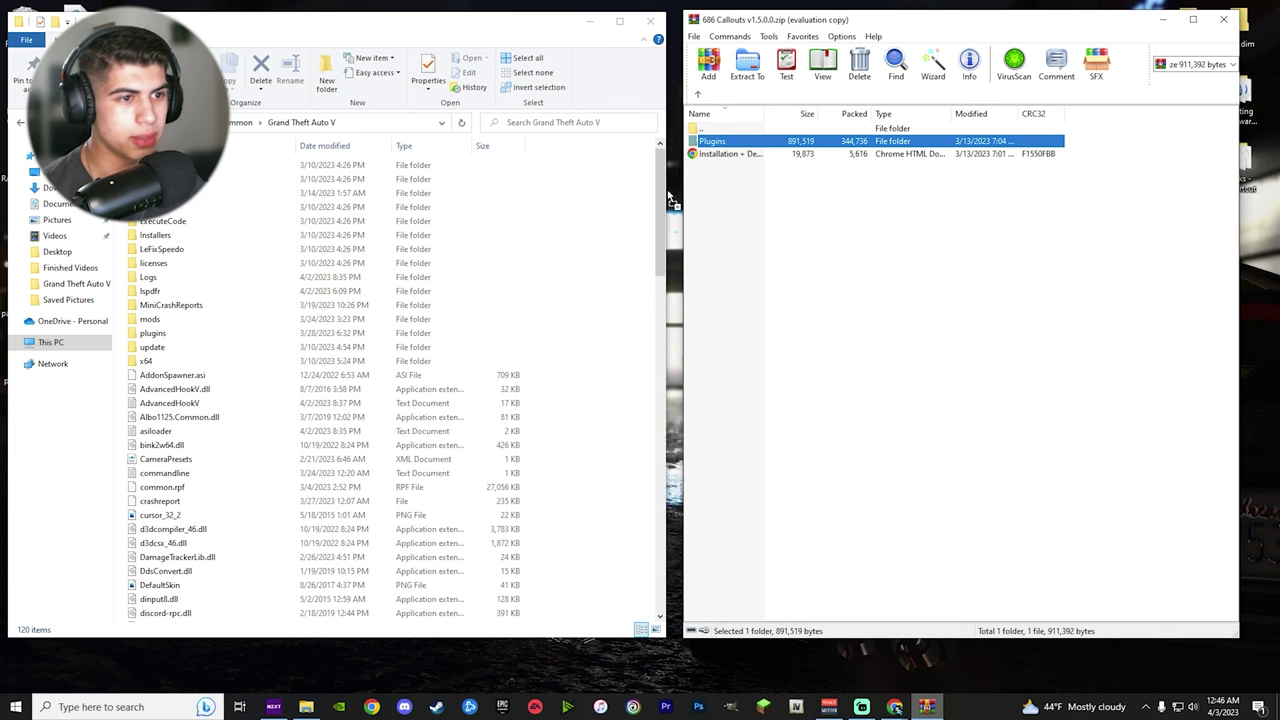
drag(620, 405, 621, 406)
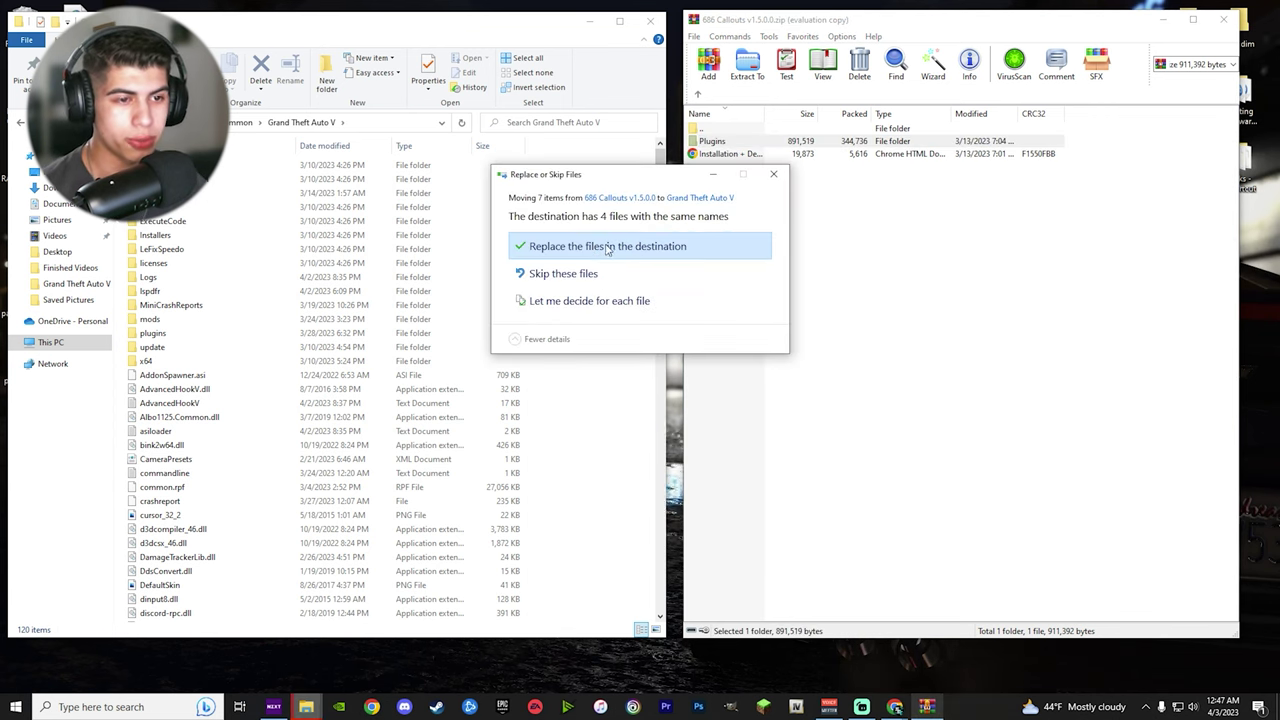
click(619, 245)
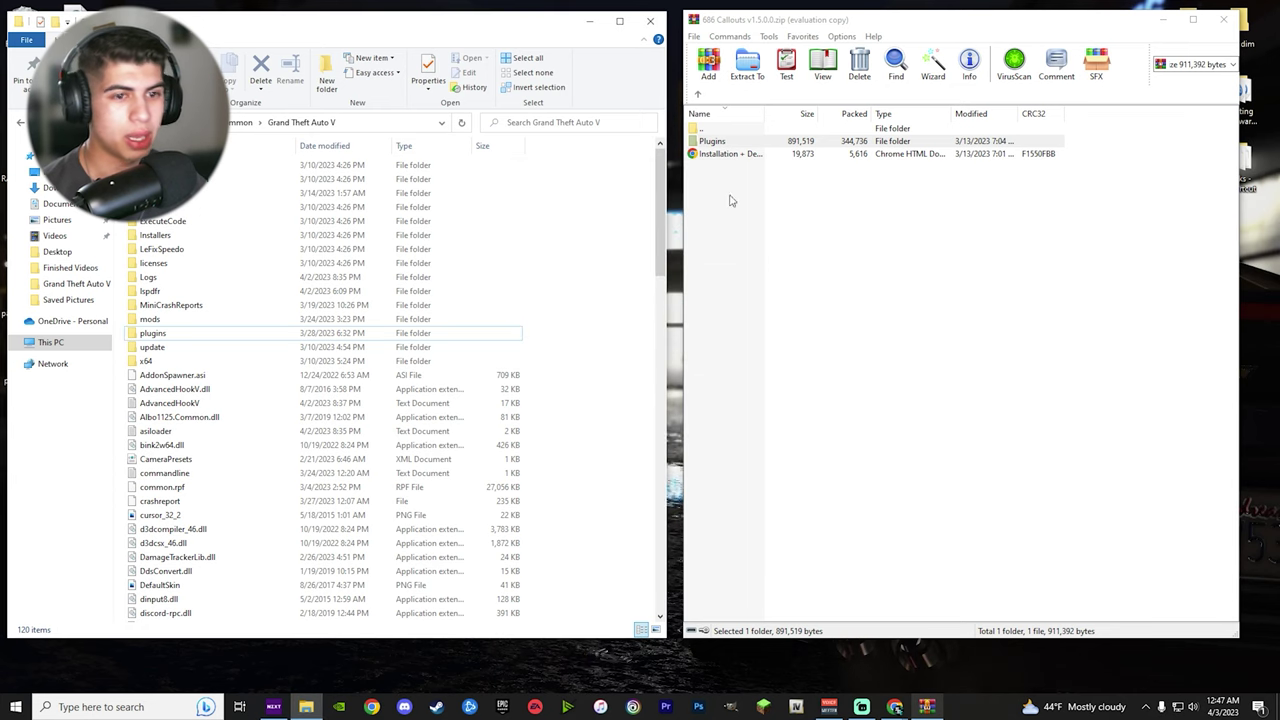
Go into plugins\LSPDFR, look inside the 686Callouts folder, and return to LSPDFR.
click(748, 246)
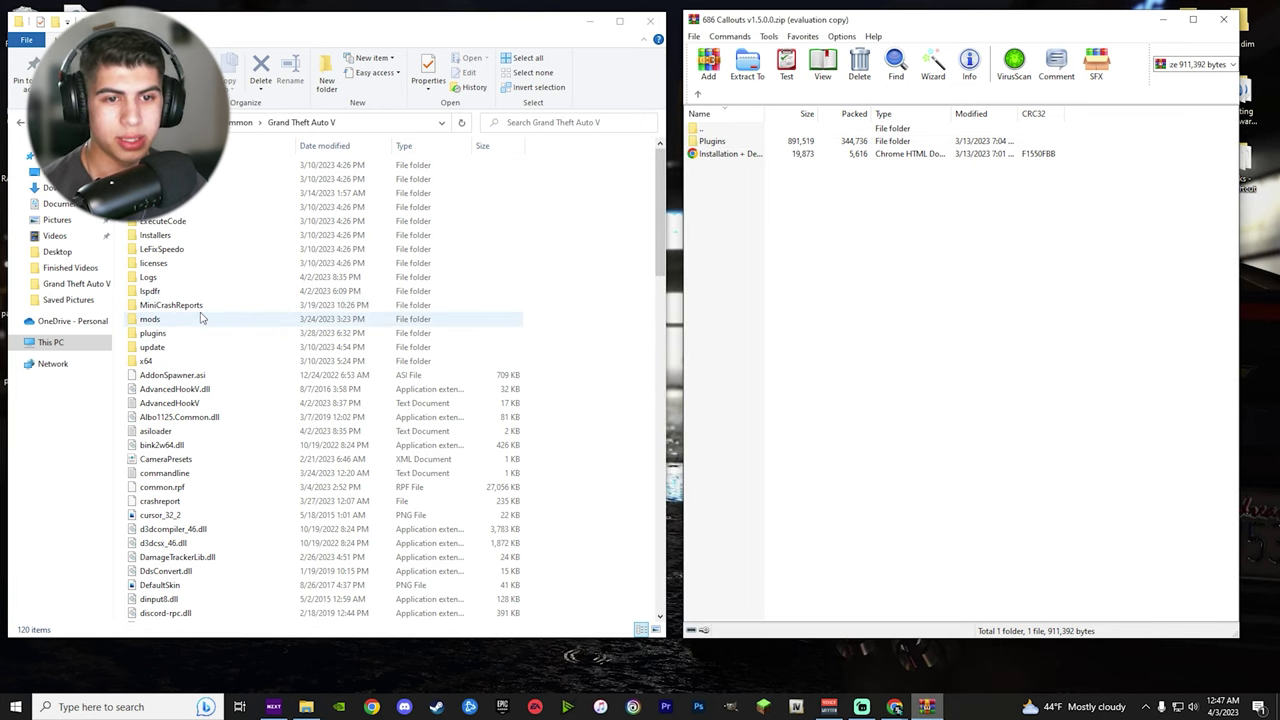
double_click(151, 334)
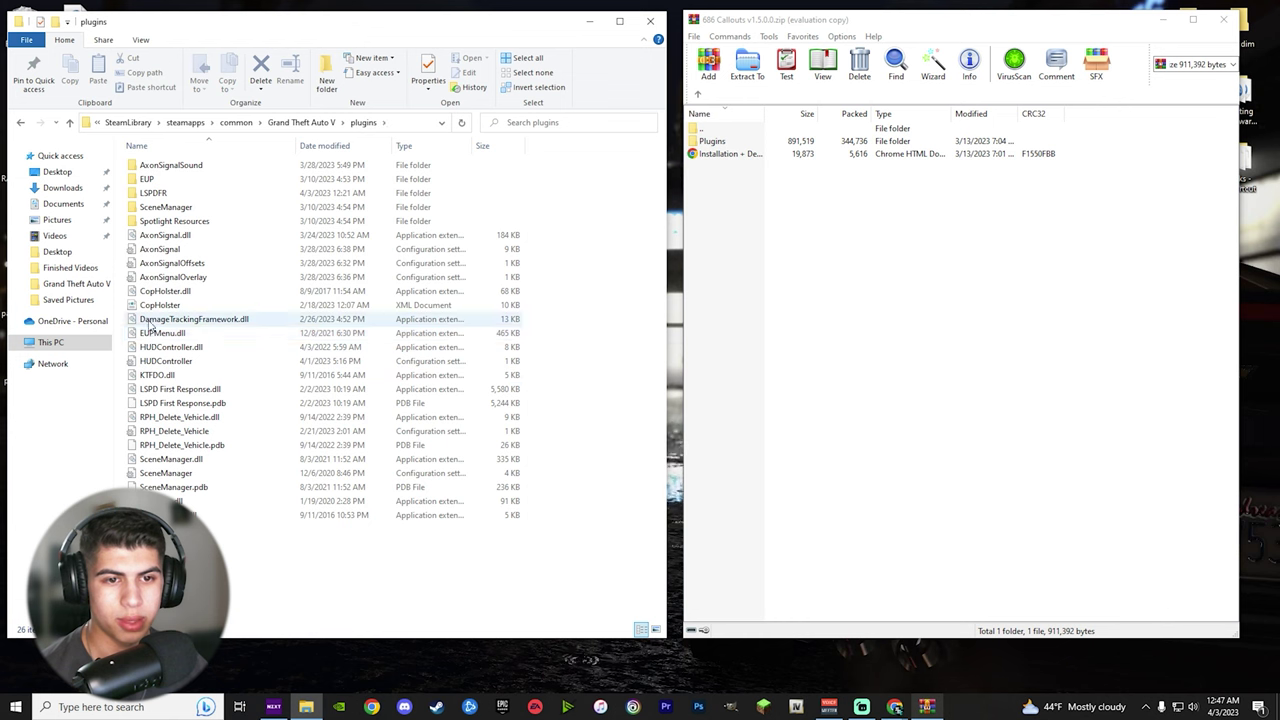
double_click(155, 197)
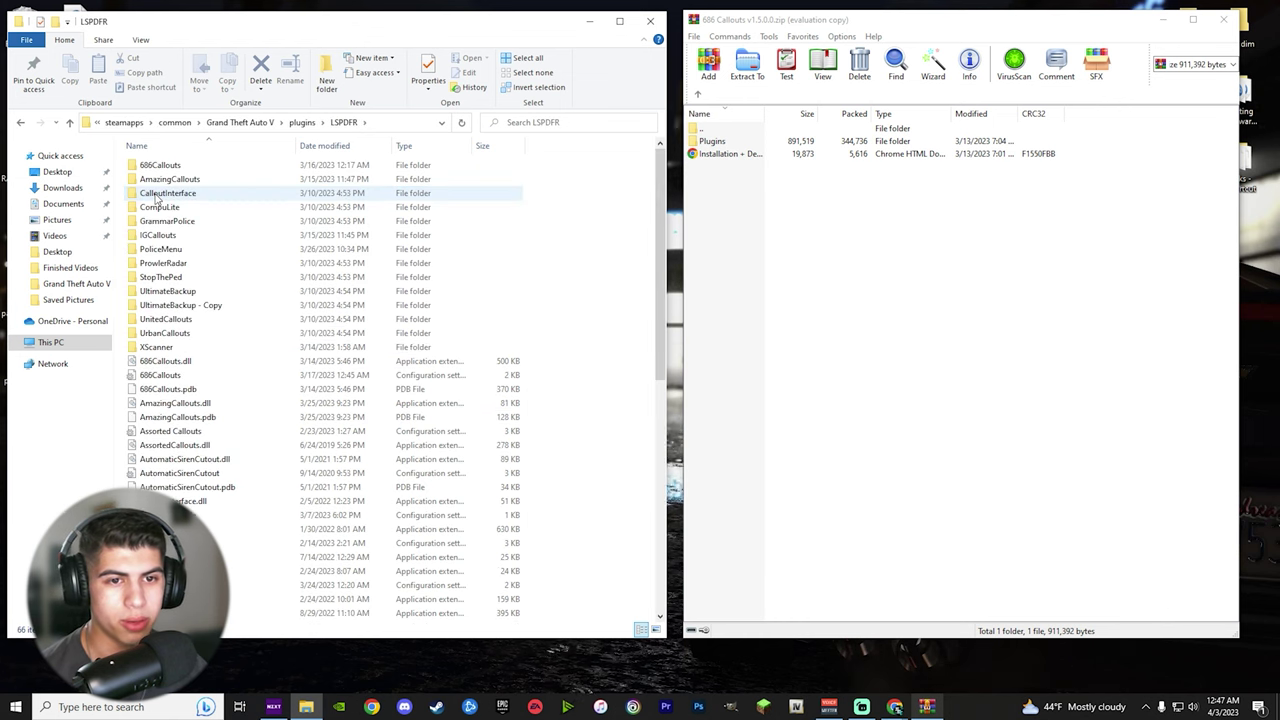
scroll(265, 402, down, 5)
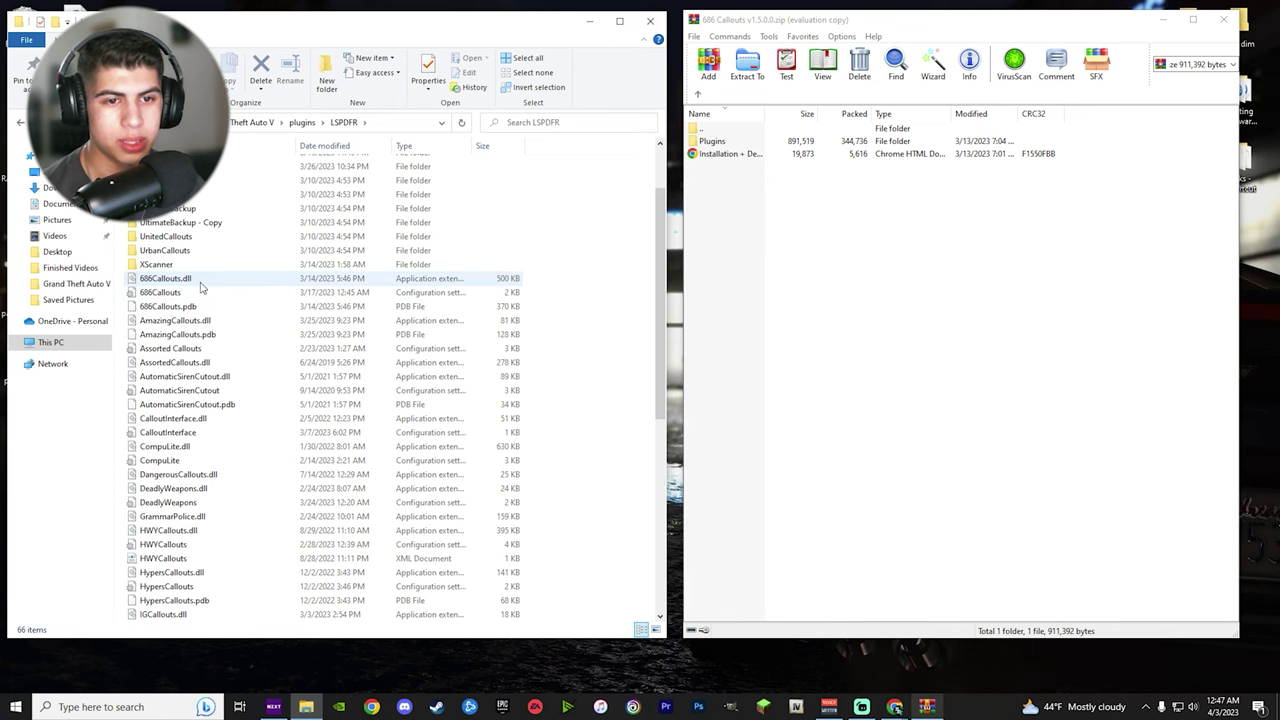
scroll(336, 300, up, 8)
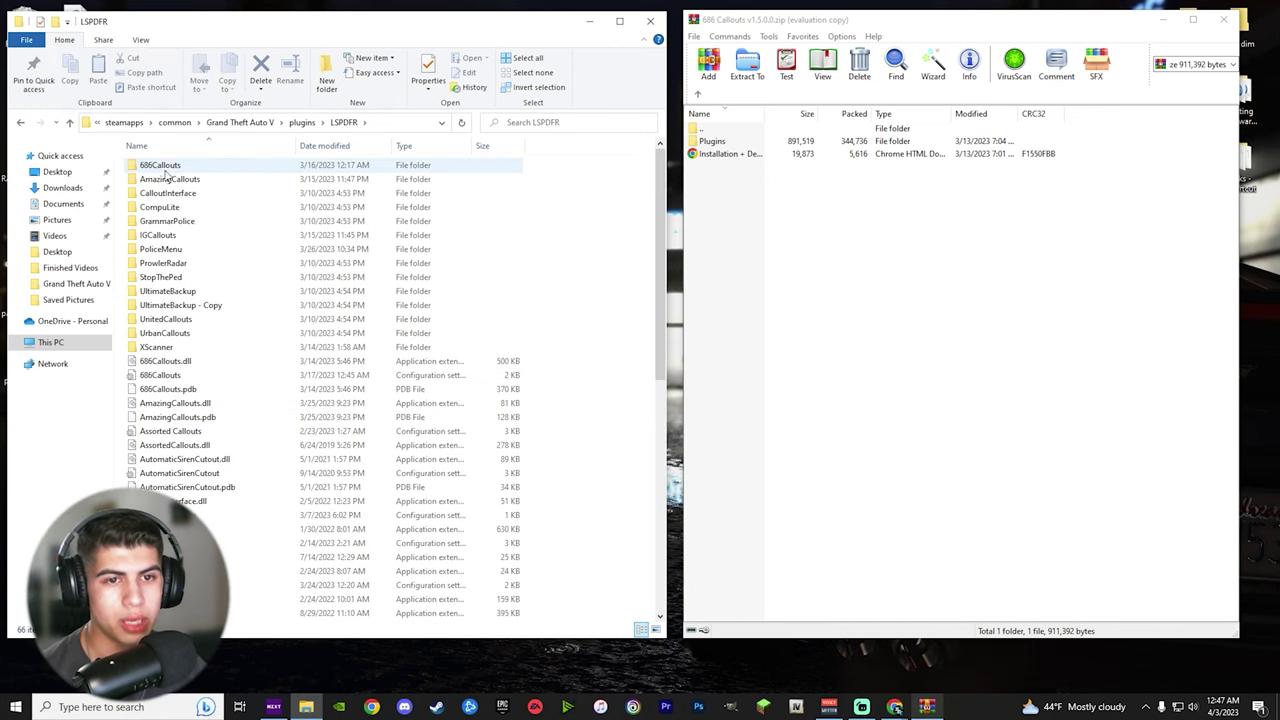
double_click(165, 167)
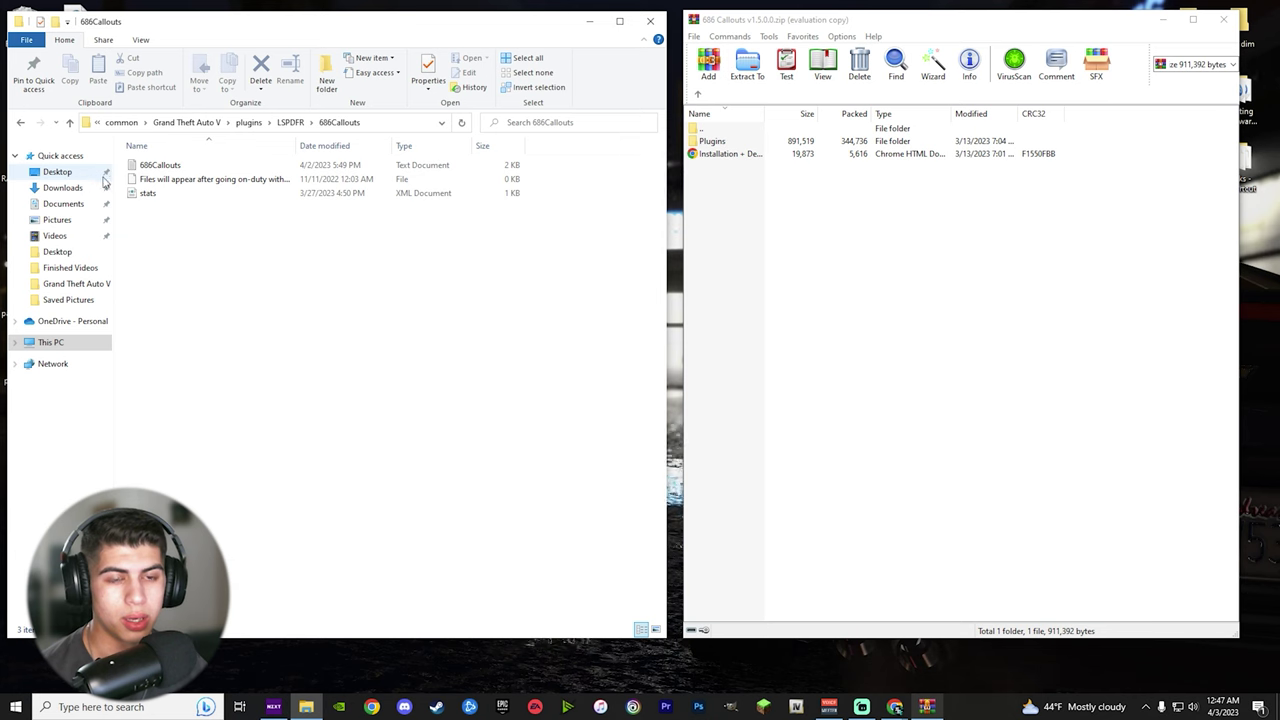
key(alt+Left)
click(607, 217)
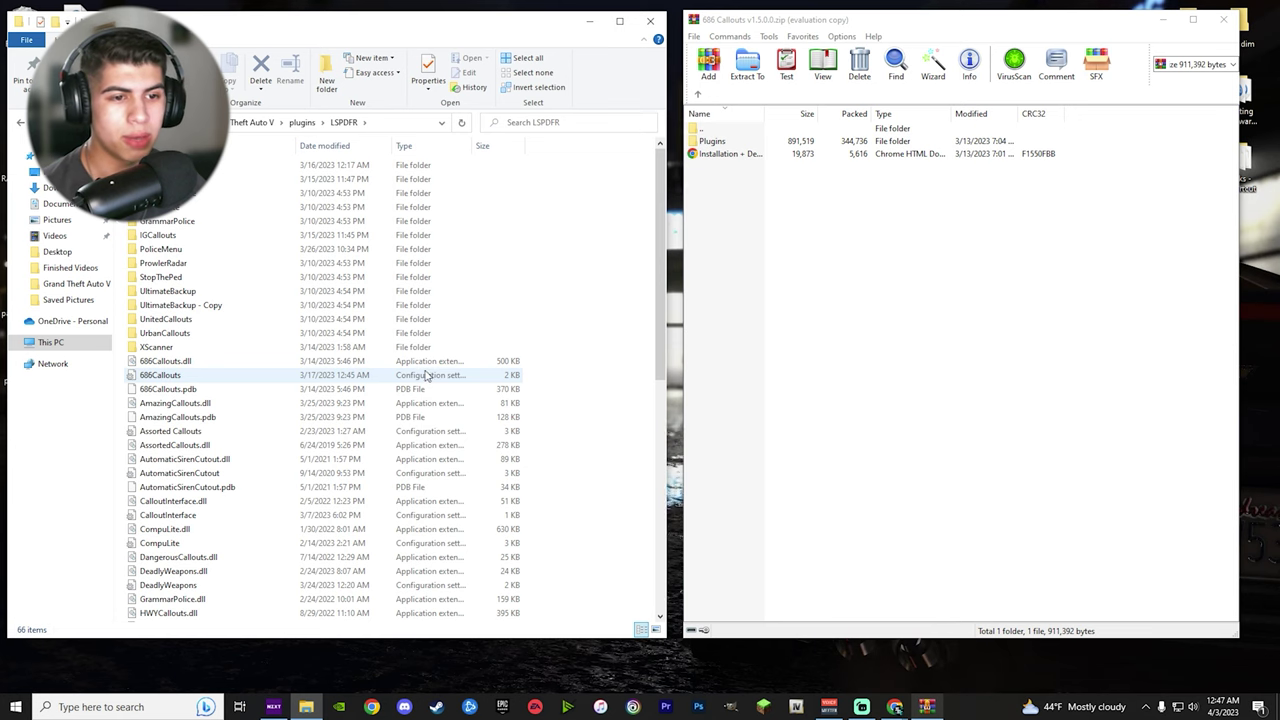
Edit 686Callouts.ini so Statistics = false, saving the change when closing Notepad.
double_click(172, 380)
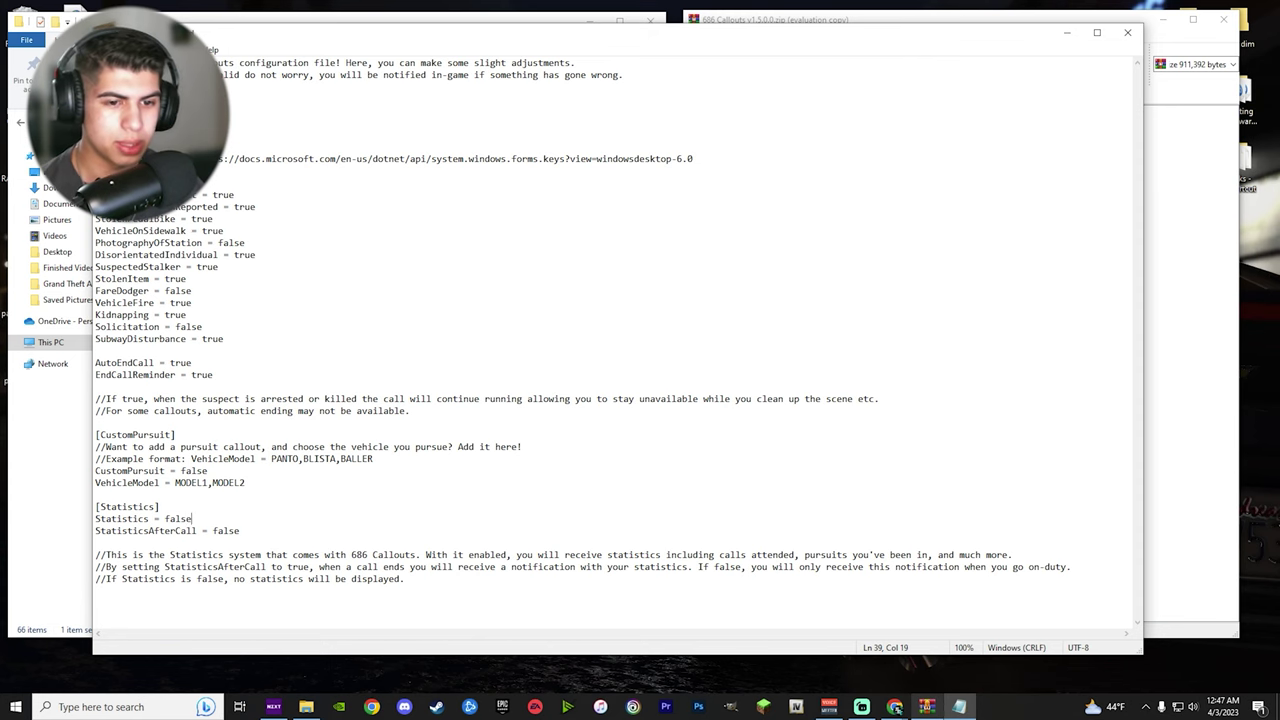
click(1127, 32)
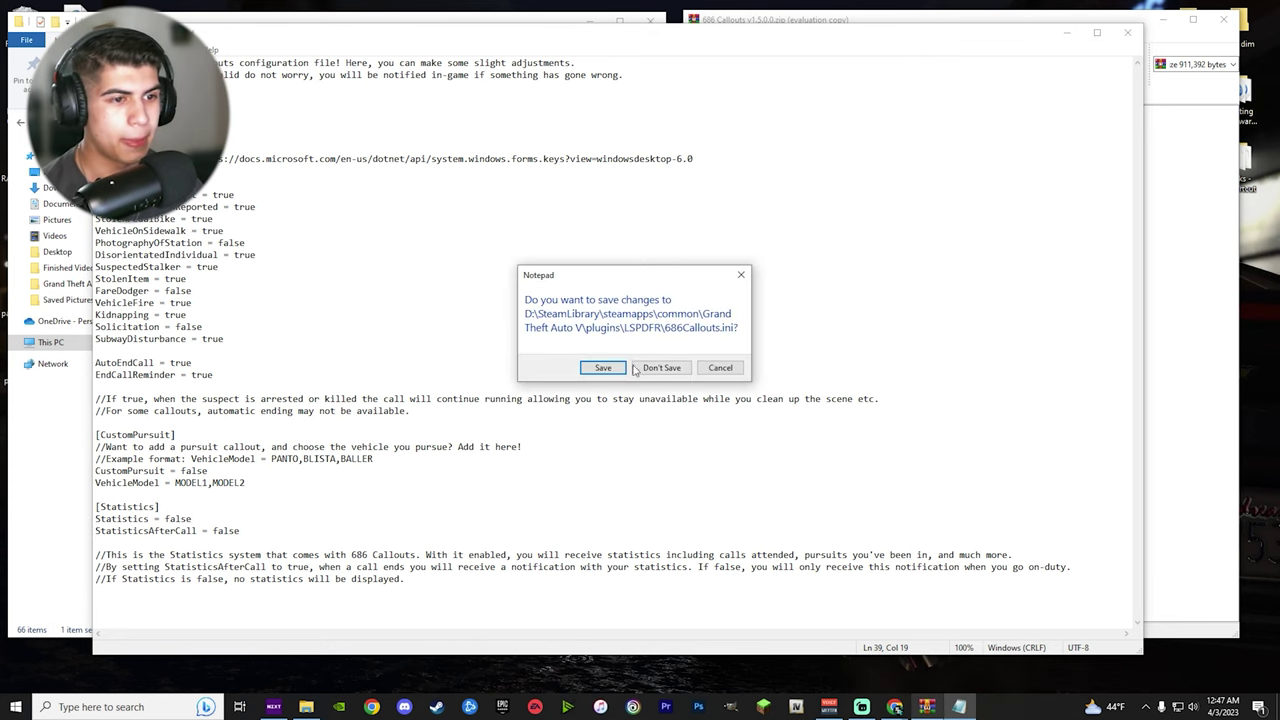
click(603, 366)
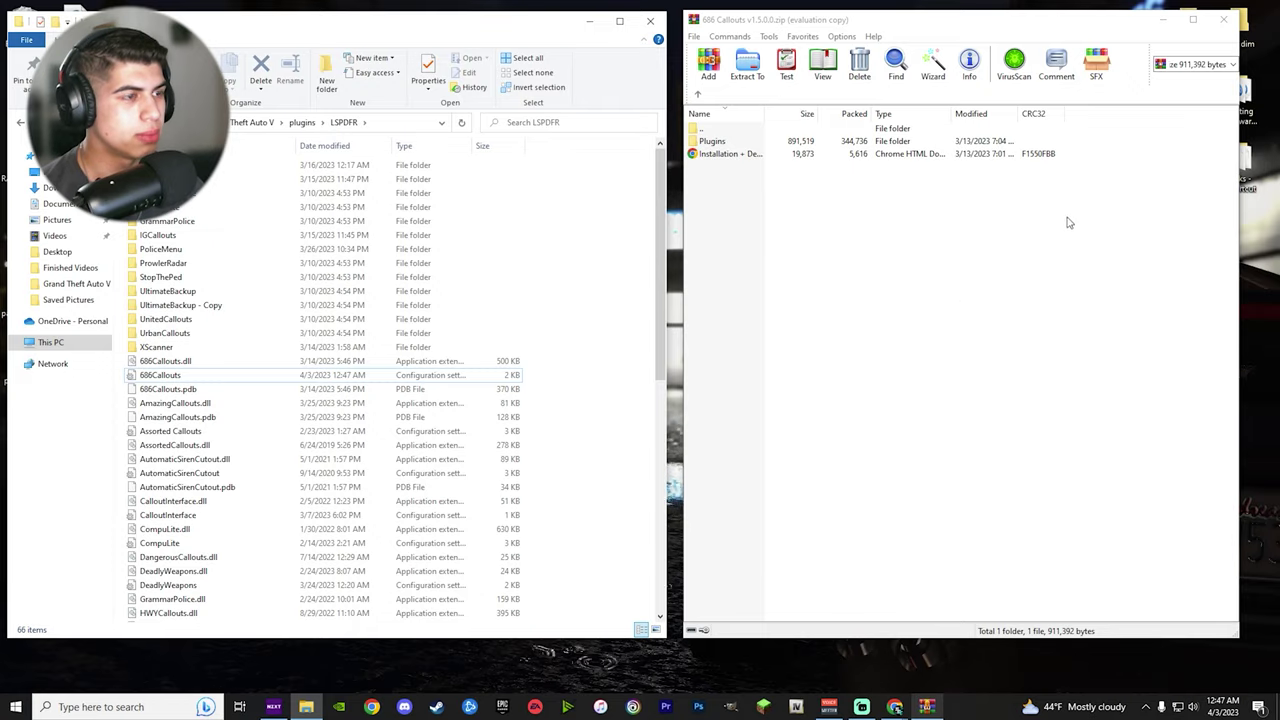